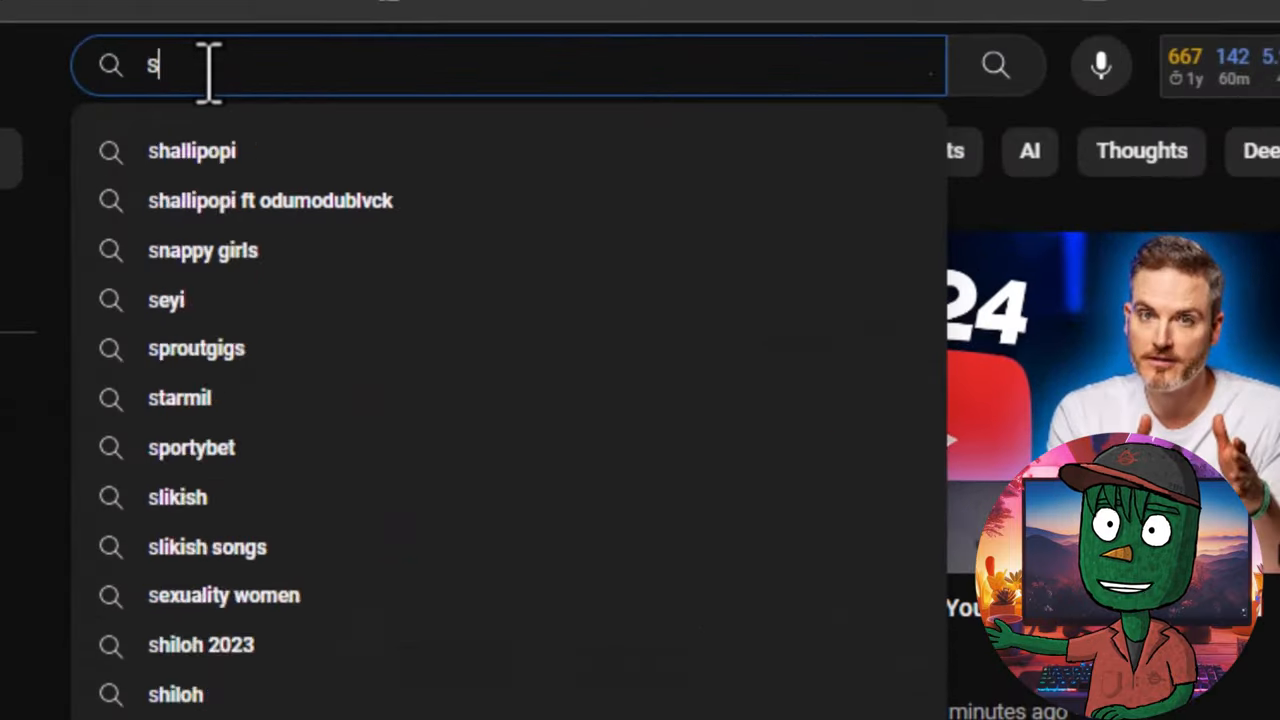
pyautogui.write('onic game')
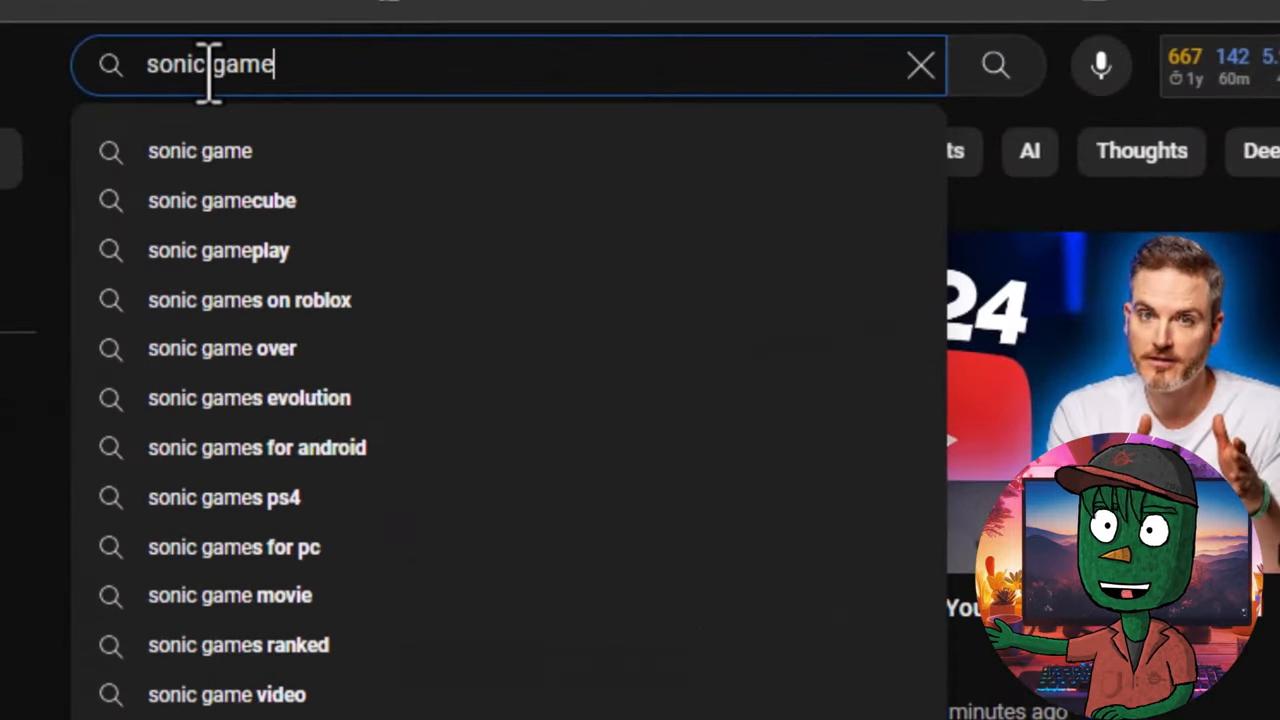
pyautogui.write('play')
# - Search 'sonic gameplay' filtered to Creative Commons and send the SONIC SUPERSTARS video link to the downloader
pyautogui.press('Return')
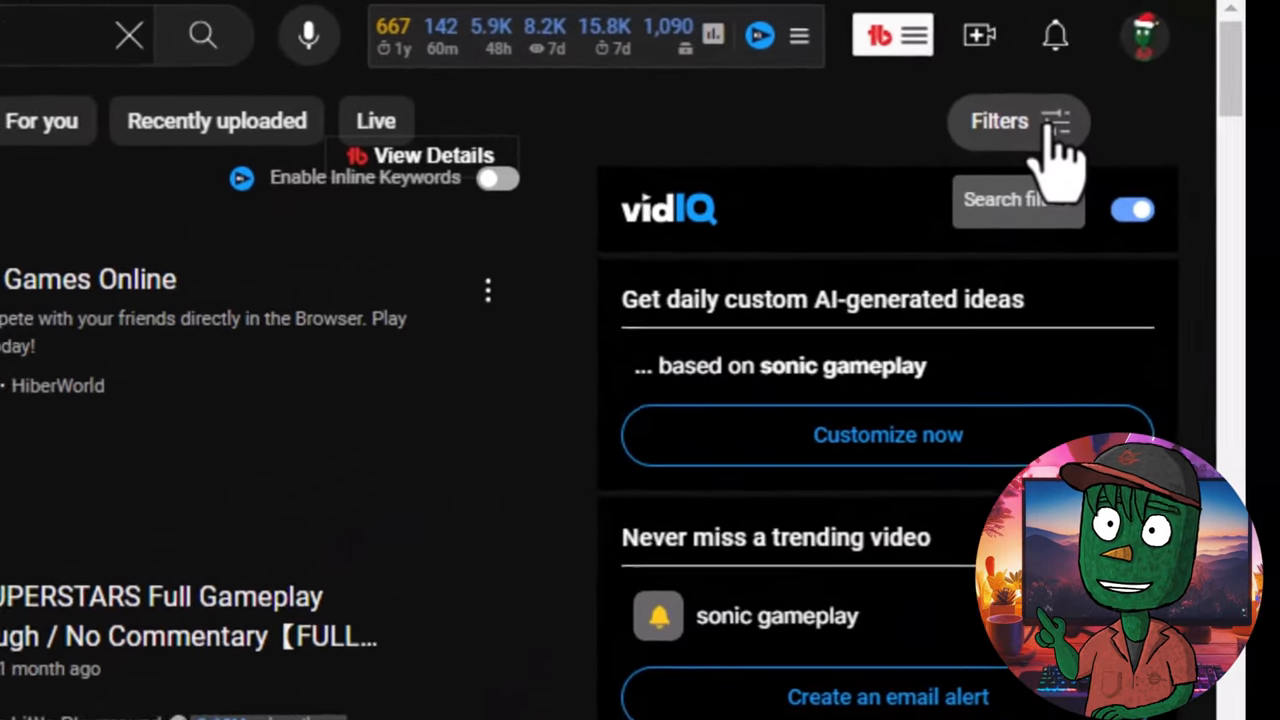
pyautogui.click(1055, 107)
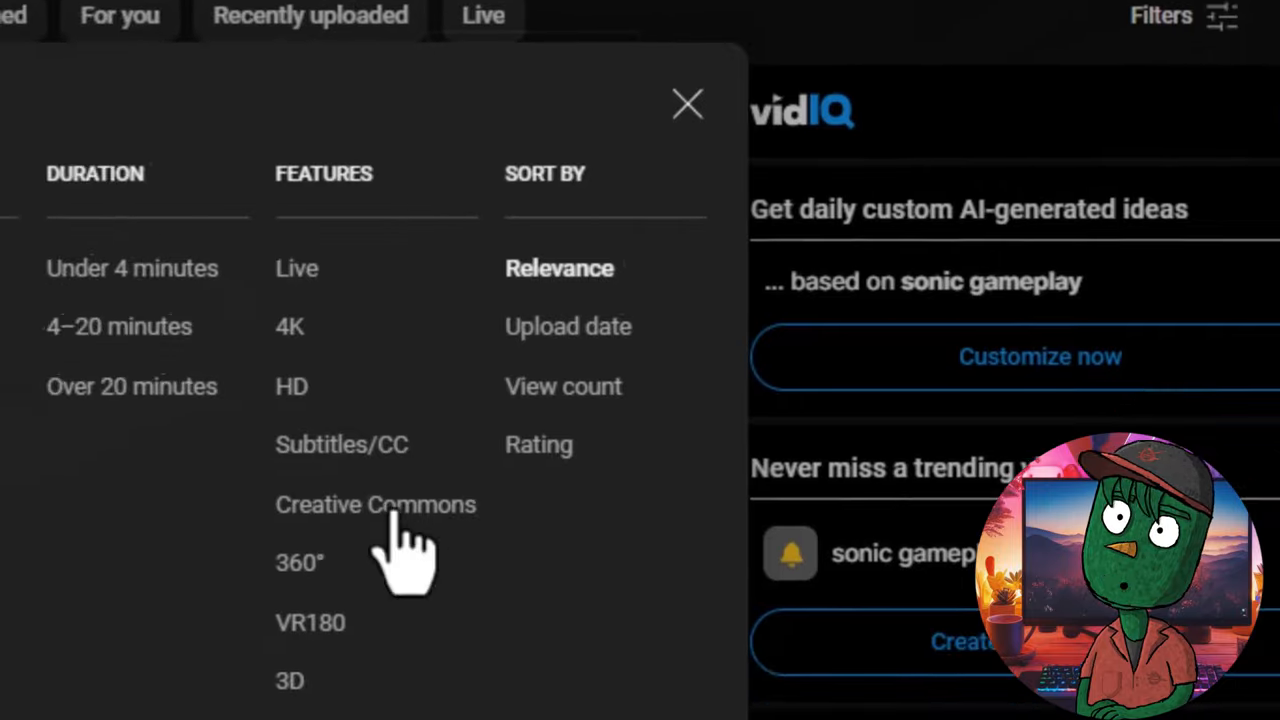
pyautogui.click(300, 589)
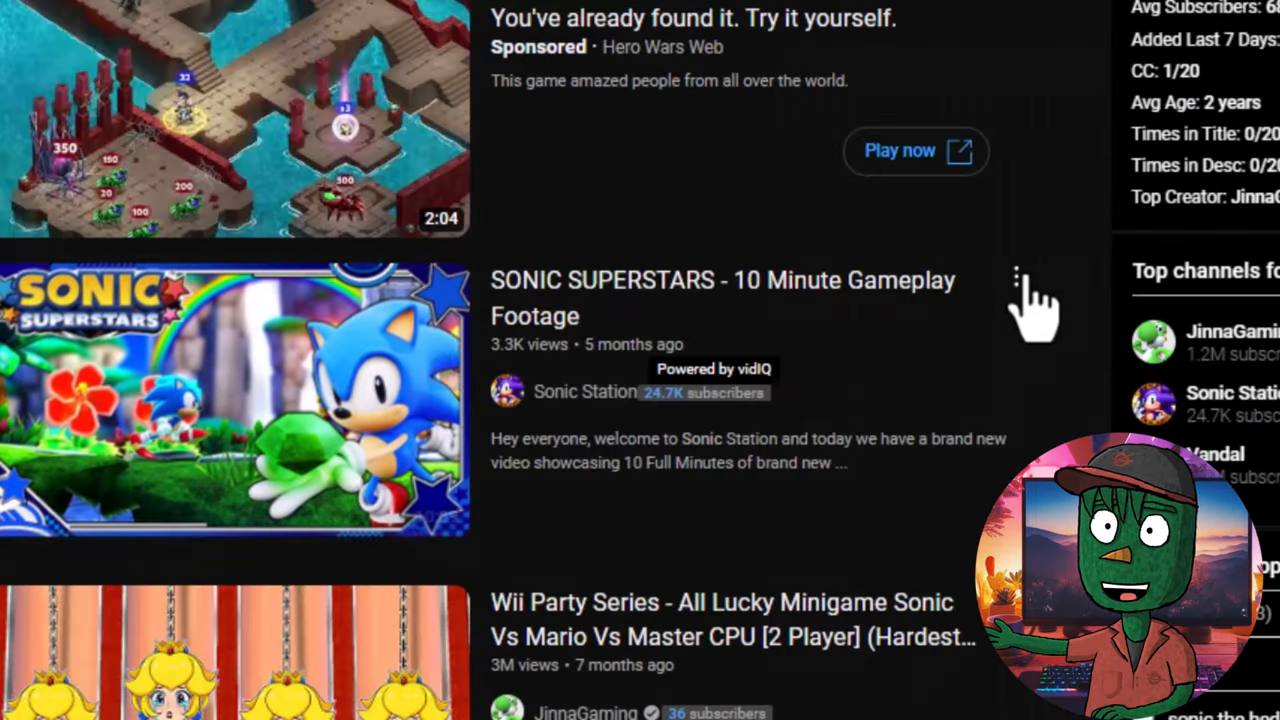
pyautogui.click(1022, 283)
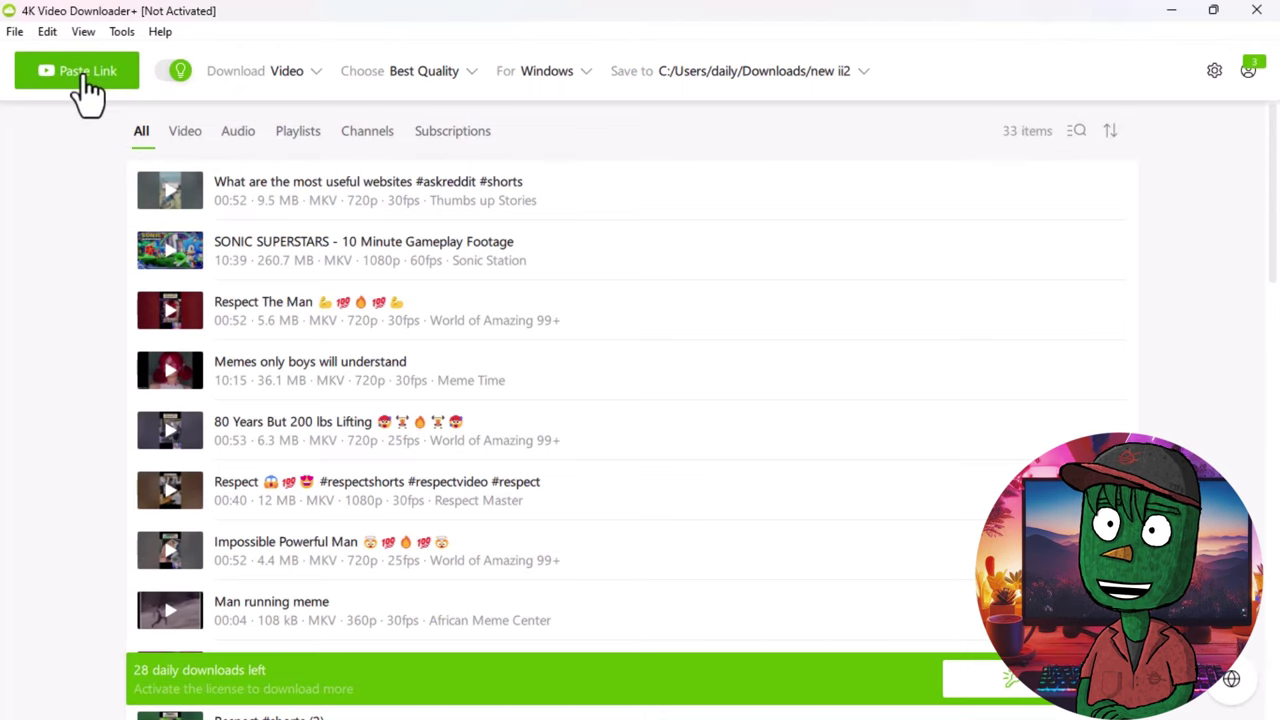
pyautogui.click(77, 71)
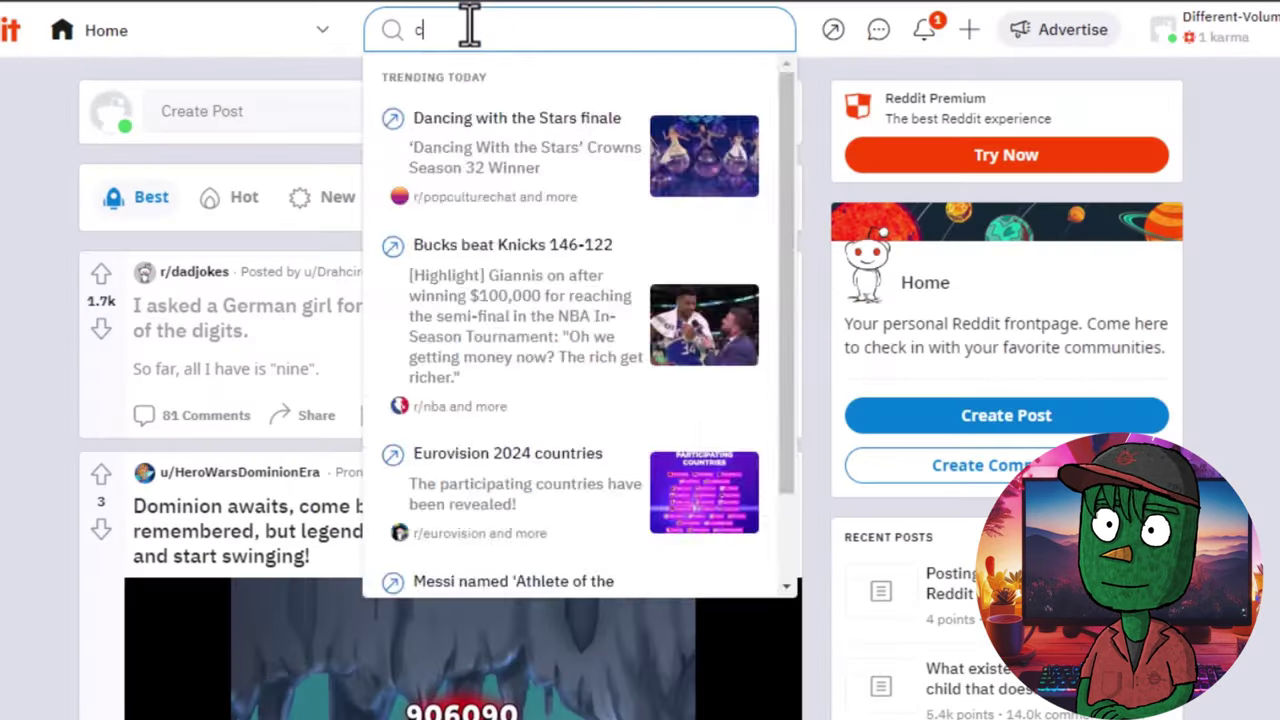
pyautogui.write('con')
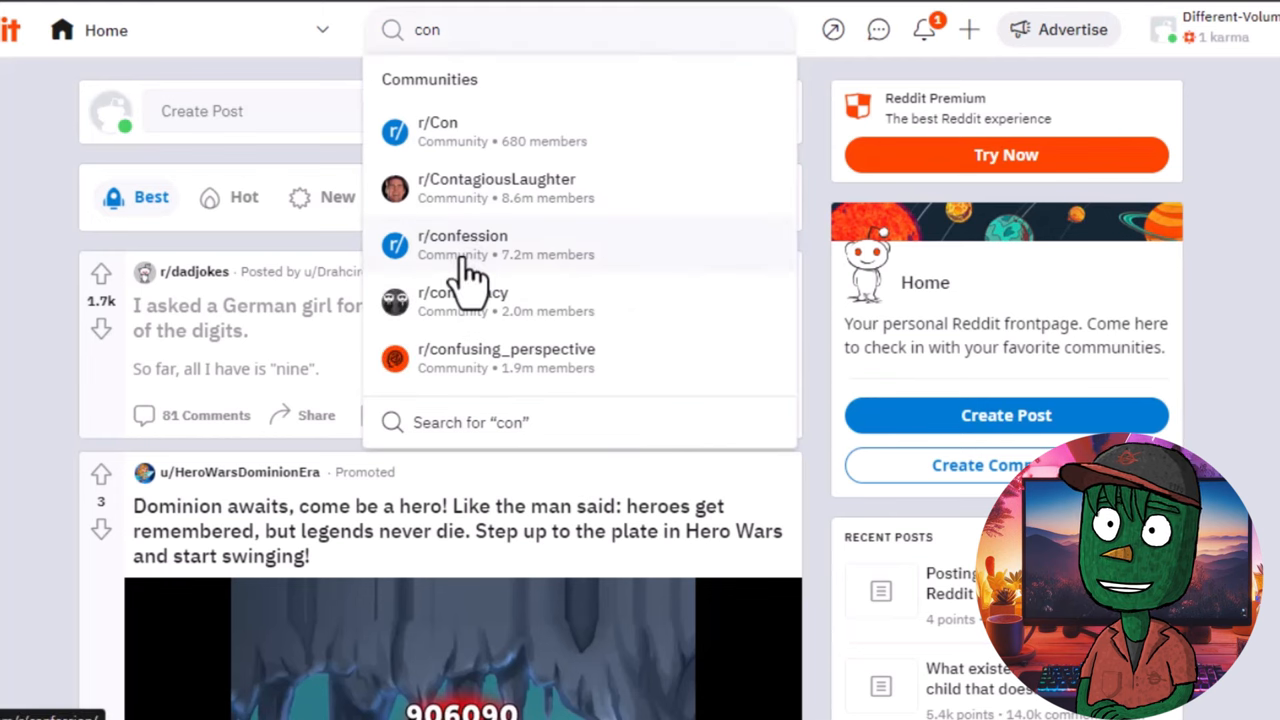
# - Show r/confession's top posts of all time
pyautogui.click(462, 245)
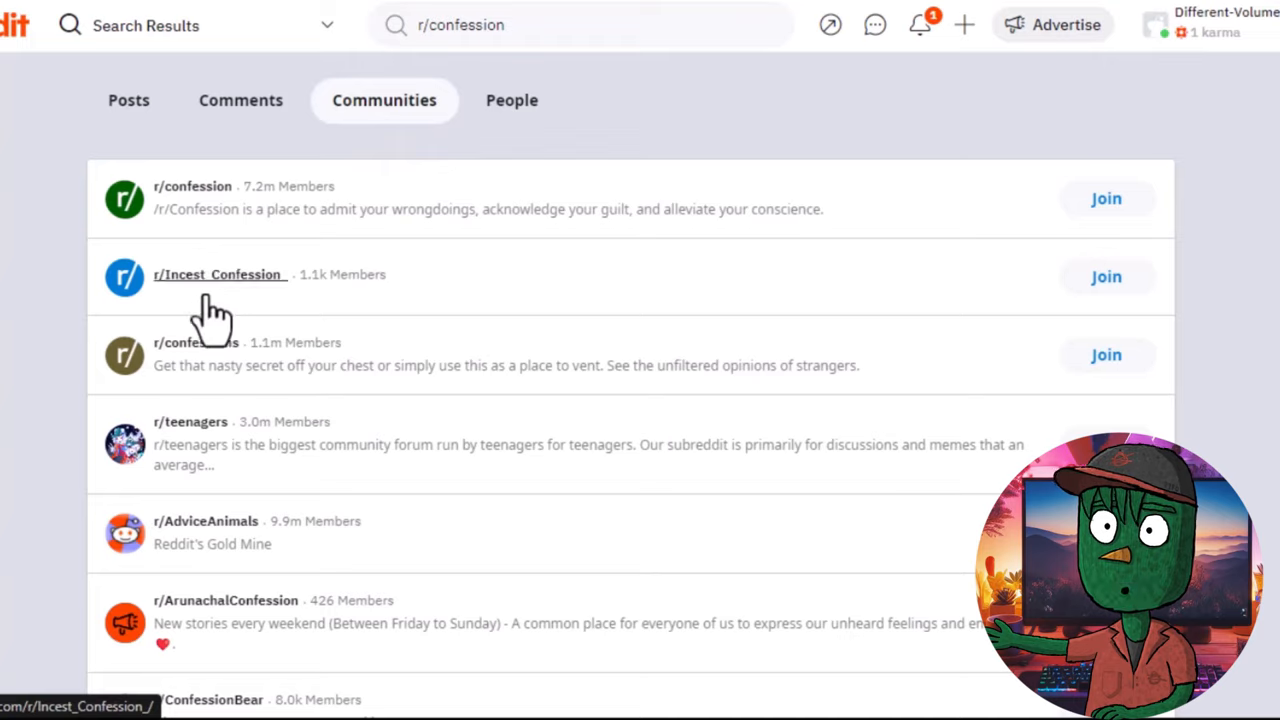
pyautogui.scroll(-3, 212, 312)
pyautogui.scroll(-3, 240, 340)
pyautogui.scroll(-2, 260, 360)
pyautogui.scroll(-2, 272, 372)
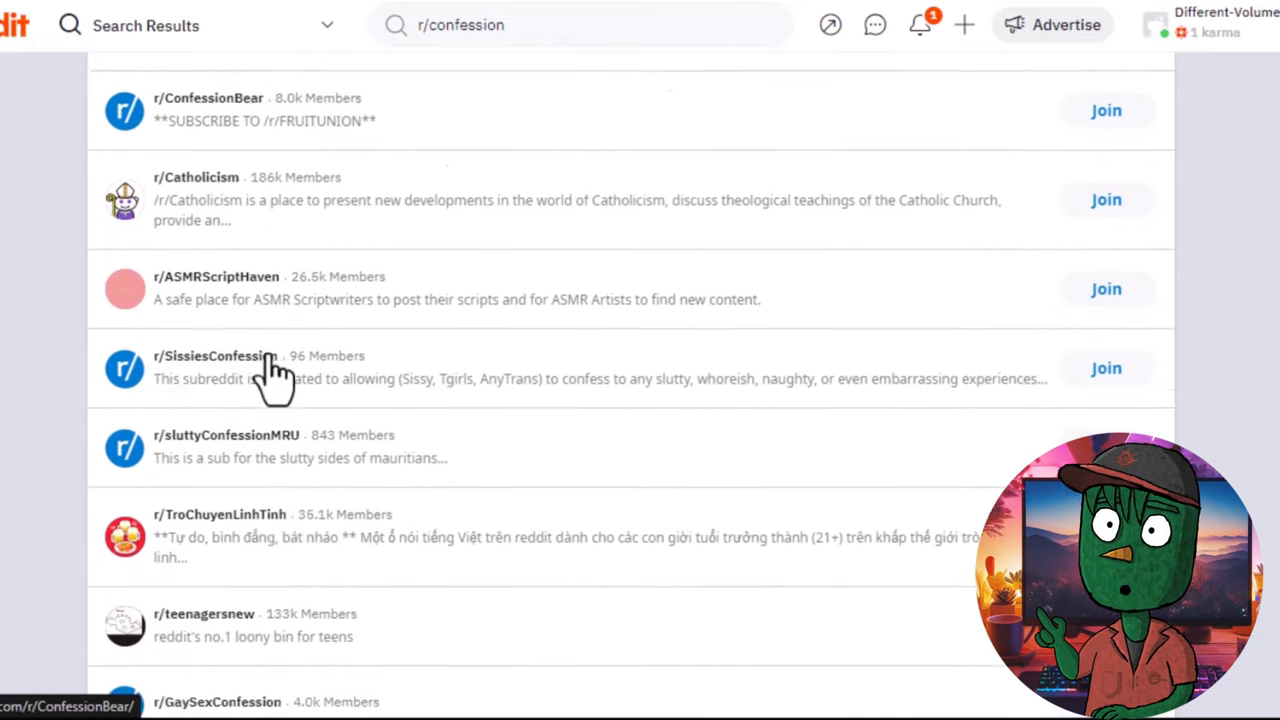
pyautogui.scroll(-3, 272, 375)
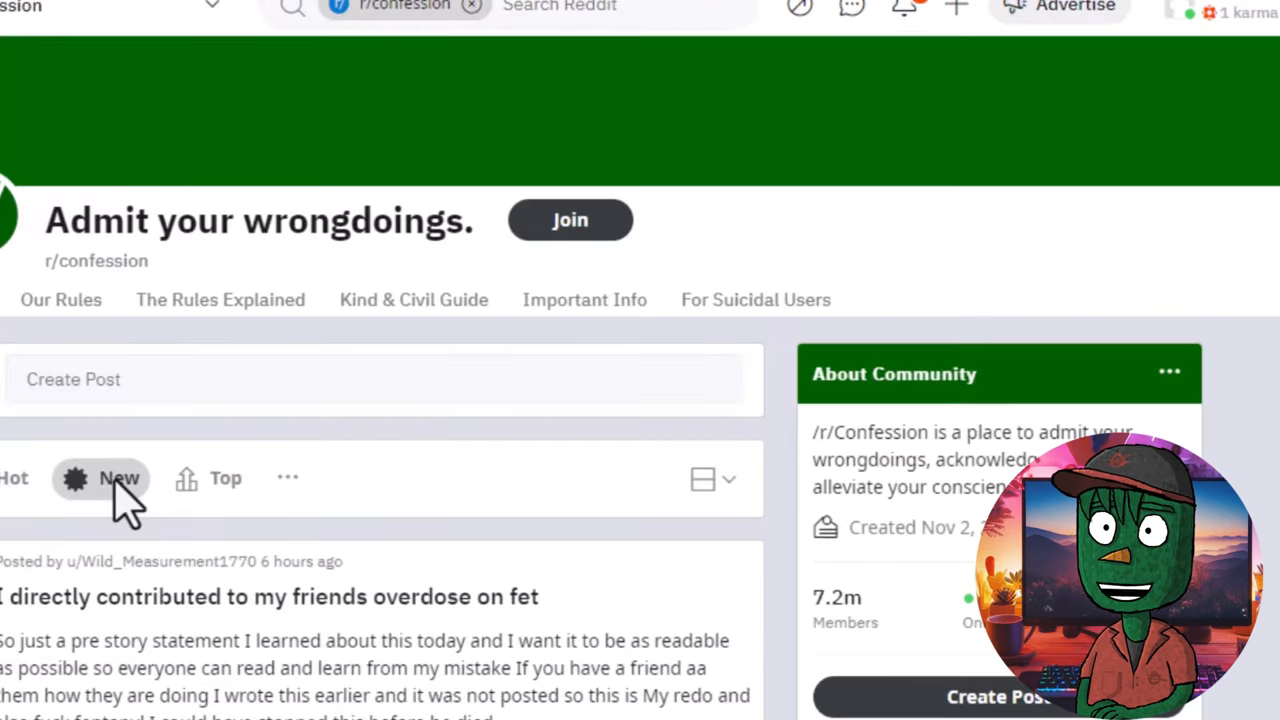
pyautogui.click(208, 480)
pyautogui.click(320, 478)
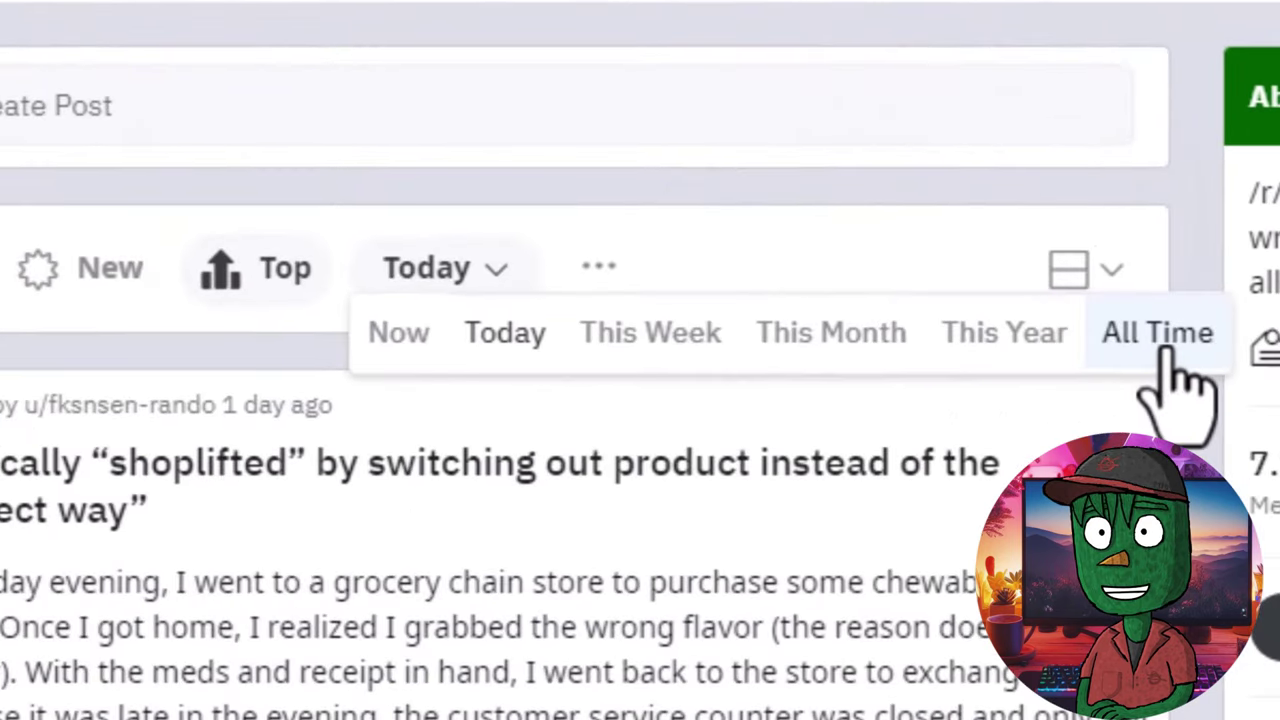
pyautogui.click(1171, 366)
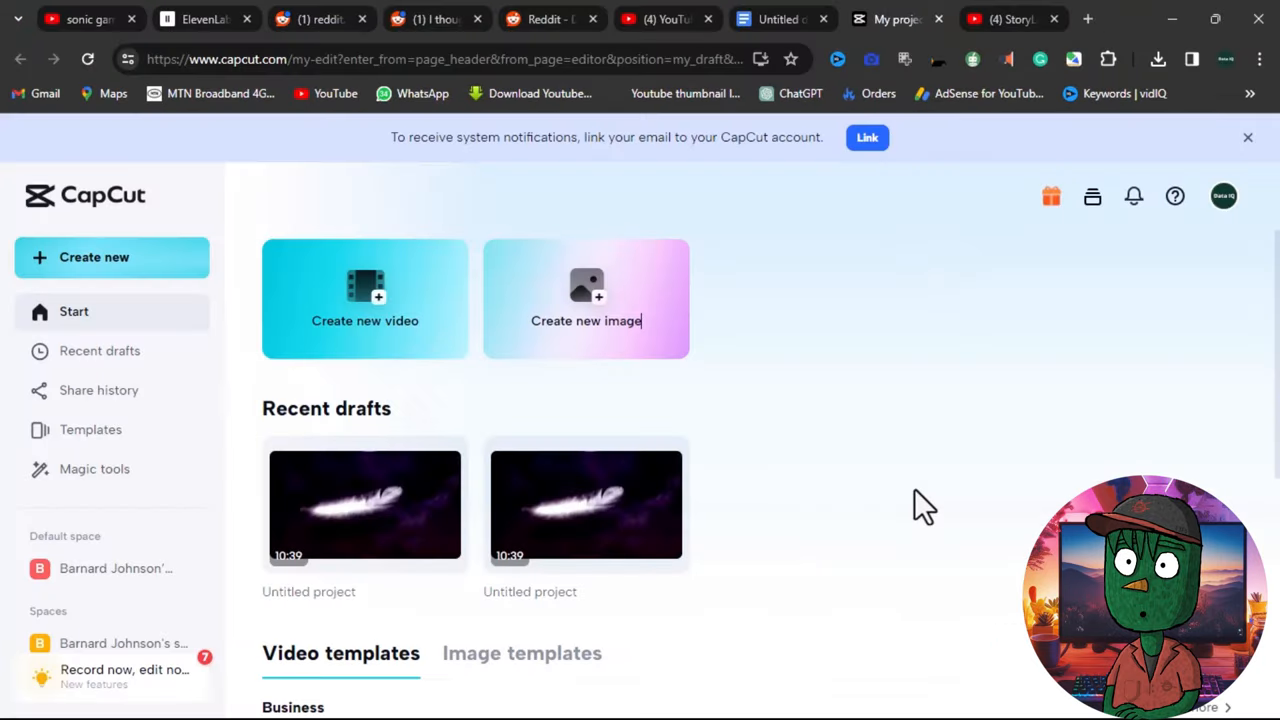
# - Create a new 9:16 project and upload the SONIC SUPERSTARS gameplay file from the computer
pyautogui.click(420, 325)
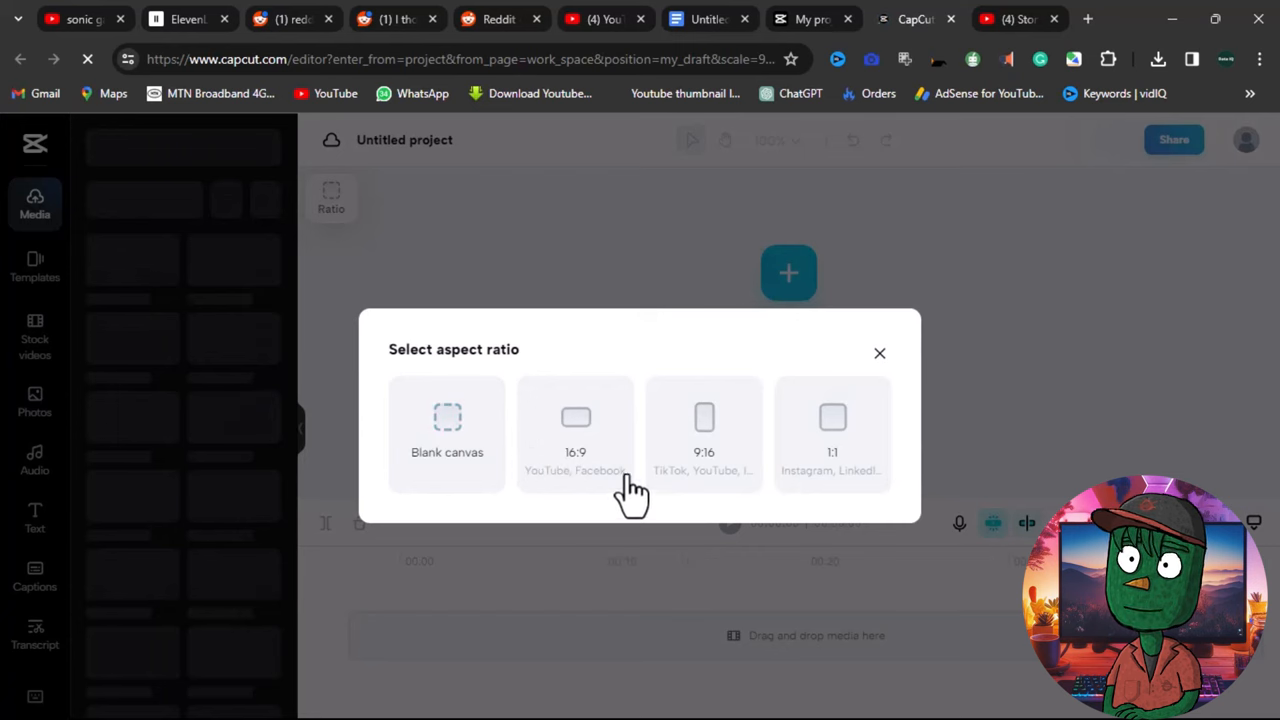
pyautogui.click(704, 435)
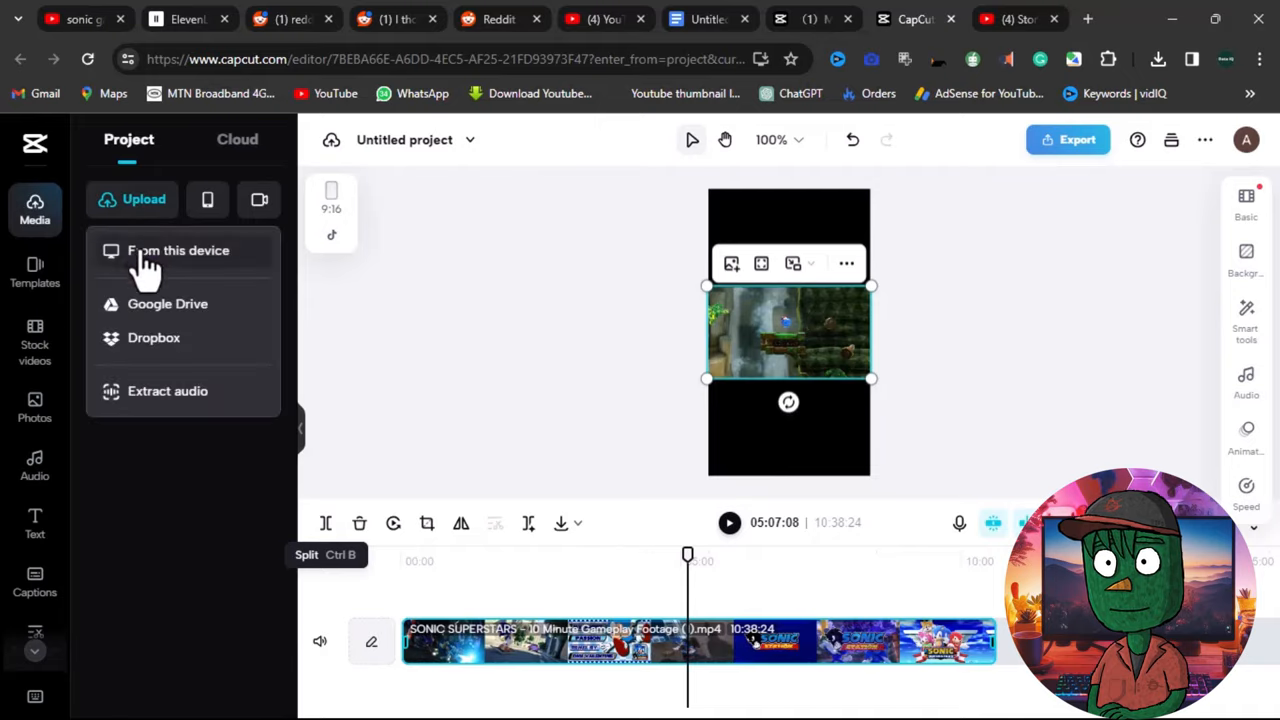
pyautogui.click(148, 262)
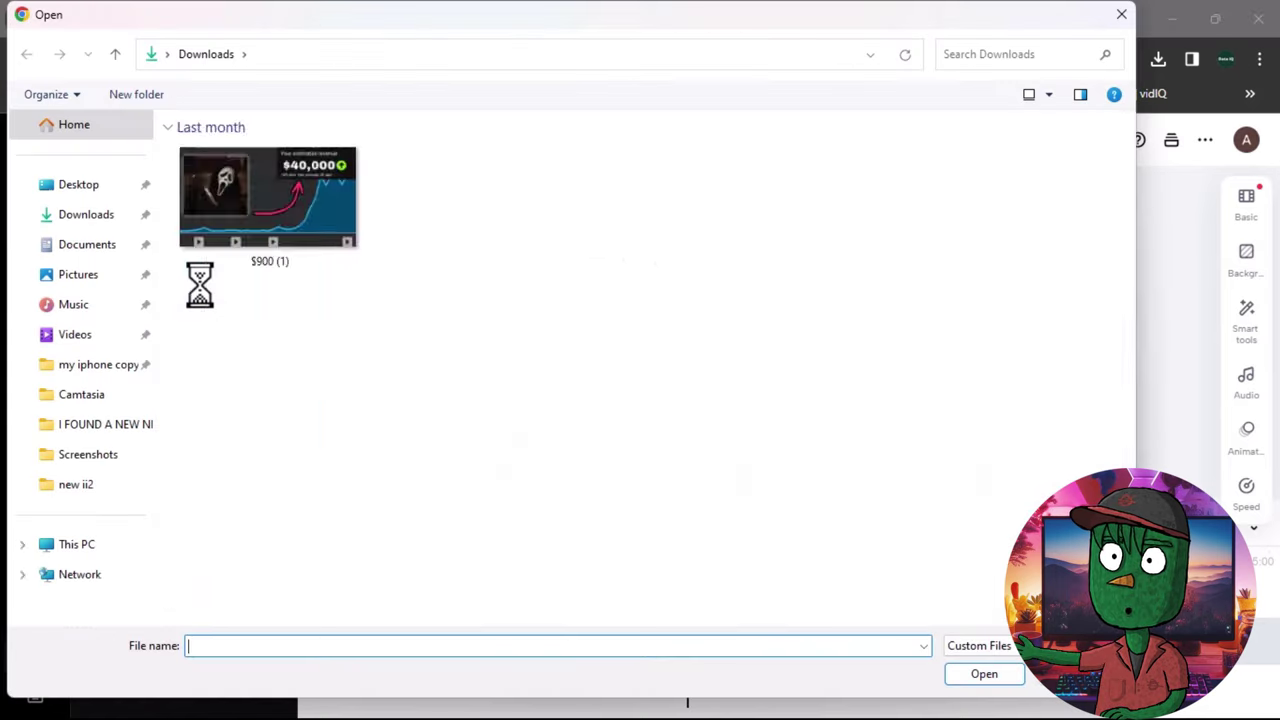
pyautogui.click(231, 279)
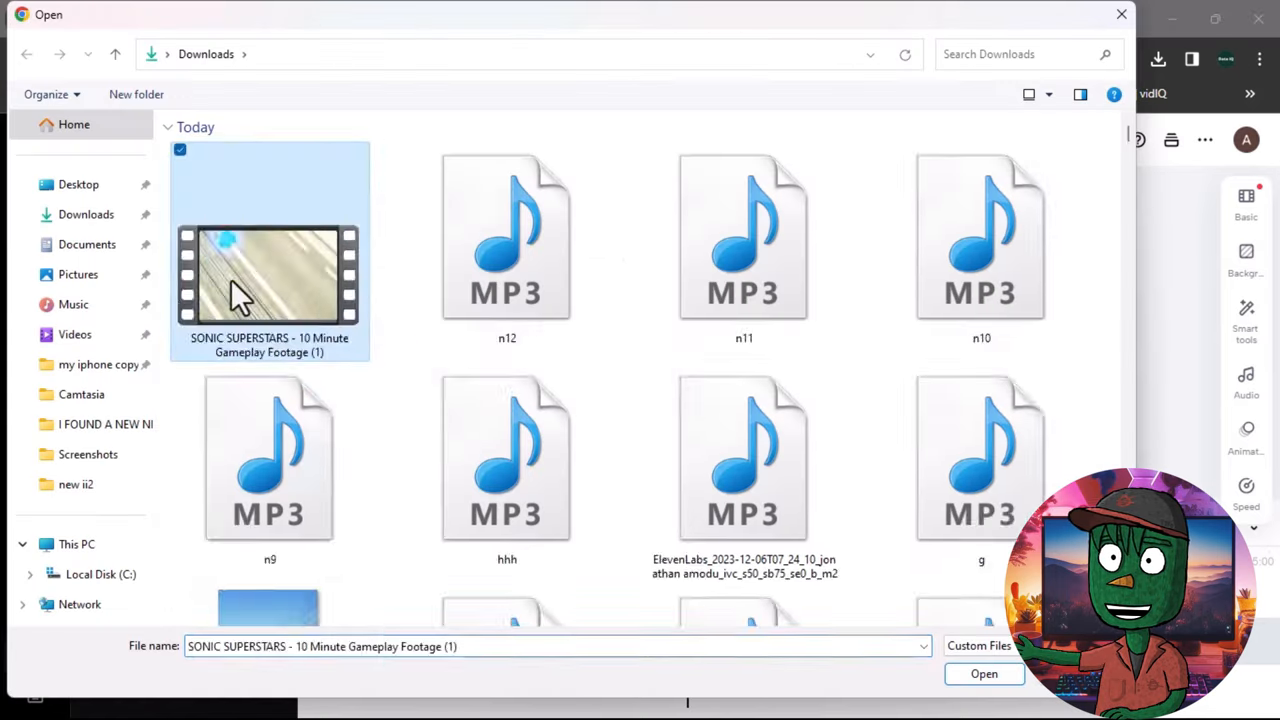
pyautogui.doubleClick(231, 279)
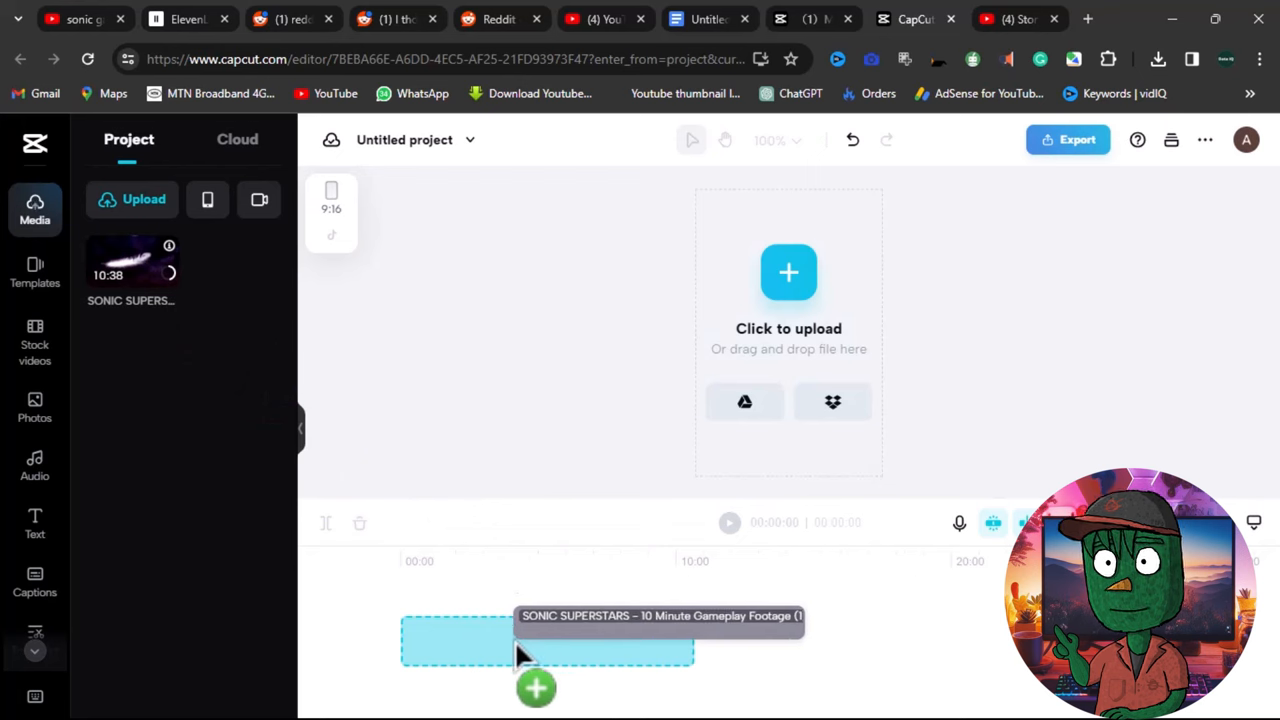
# - Place the gameplay footage on the timeline, adjust its framing and zoom the timeline
pyautogui.moveTo(135, 265); pyautogui.dragTo(515, 640)
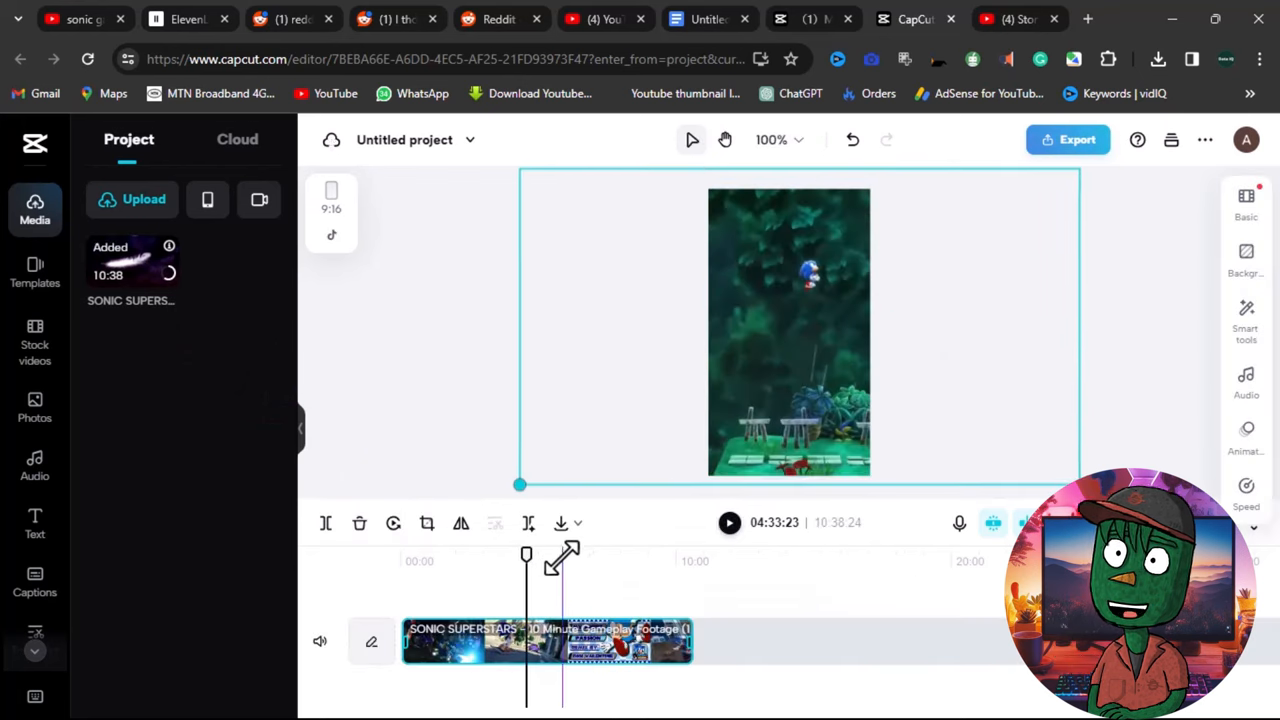
pyautogui.moveTo(779, 395); pyautogui.dragTo(980, 465)
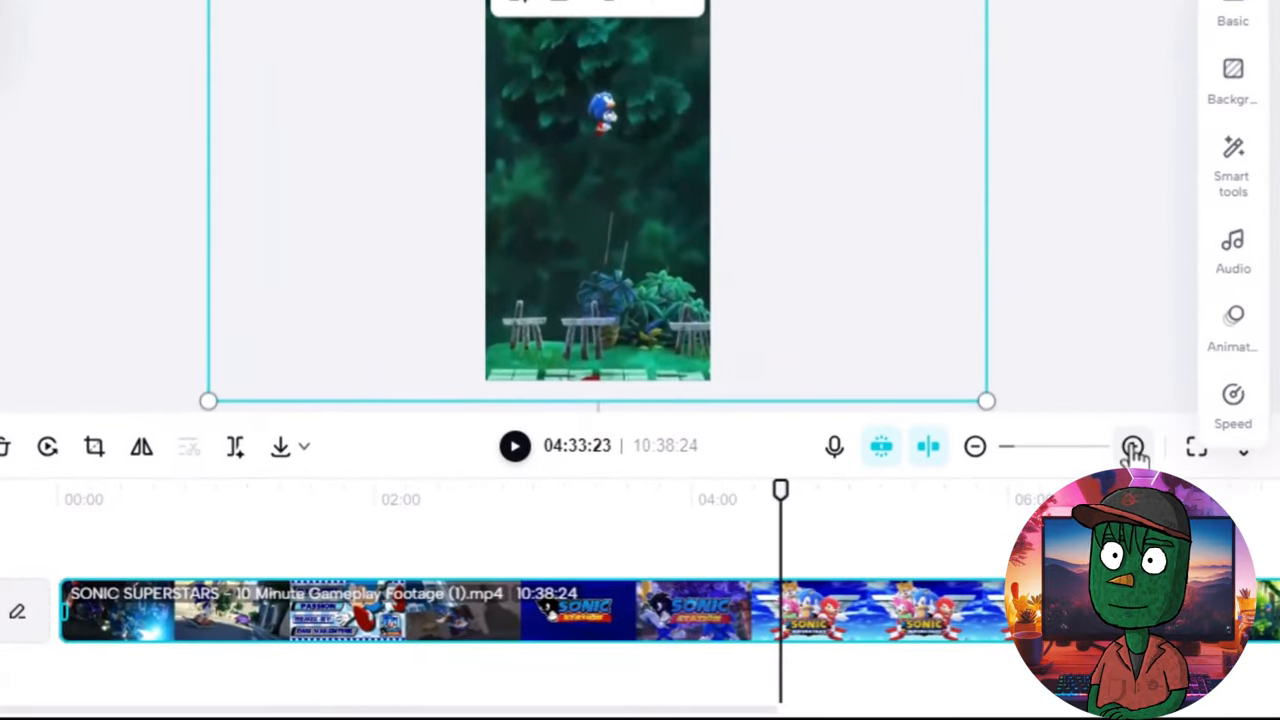
pyautogui.click(1133, 447)
pyautogui.moveTo(781, 488); pyautogui.dragTo(686, 495)
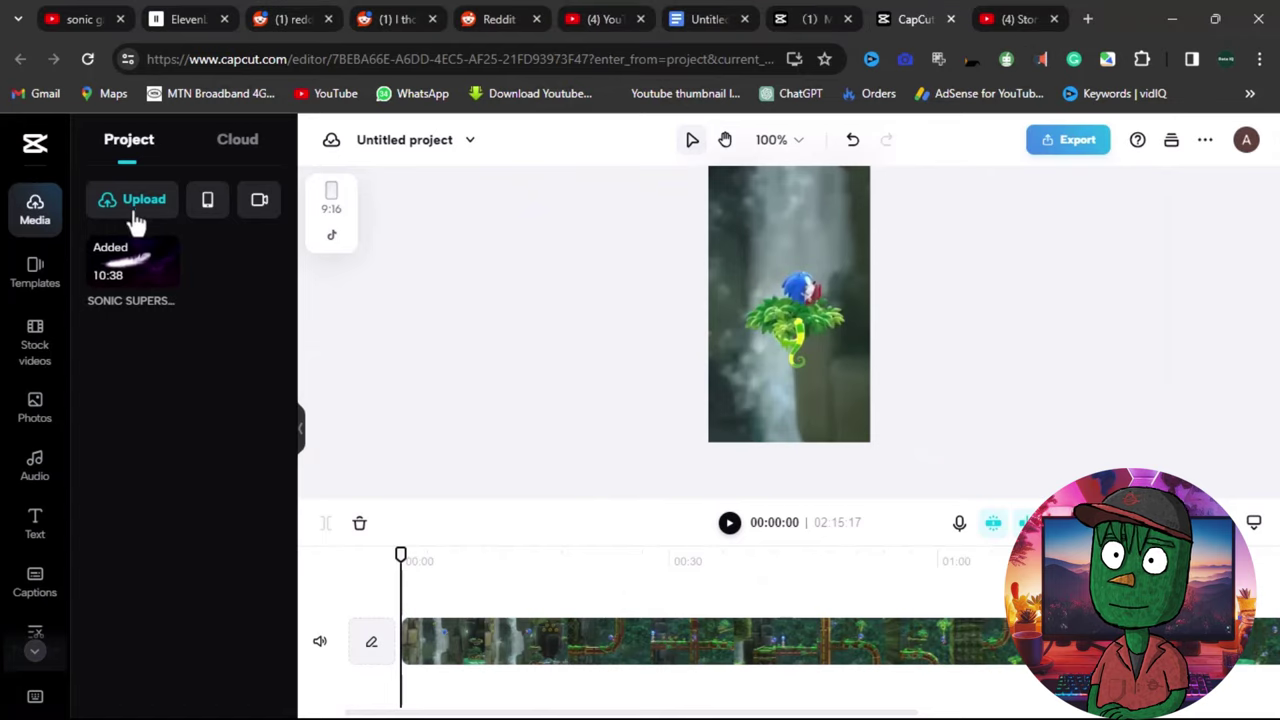
# - Upload the Reddit screenshot onto its own track above the gameplay, near the top of the frame
pyautogui.click(133, 205)
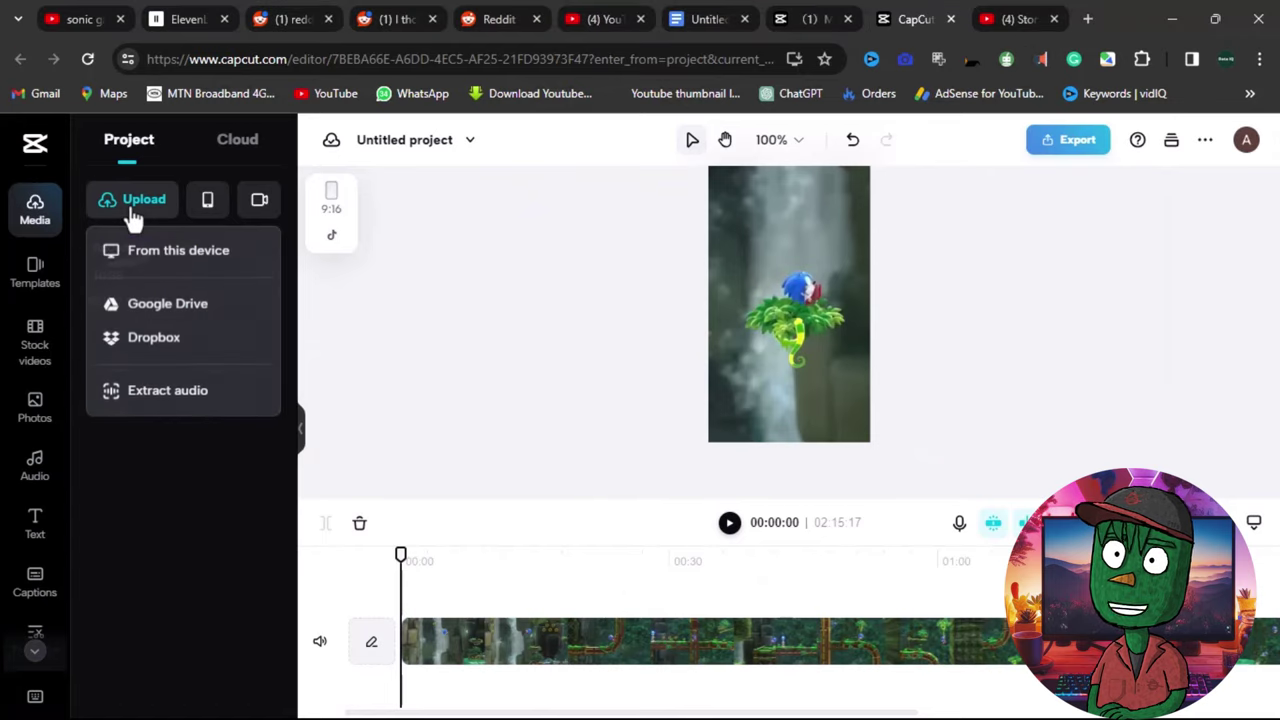
pyautogui.click(176, 256)
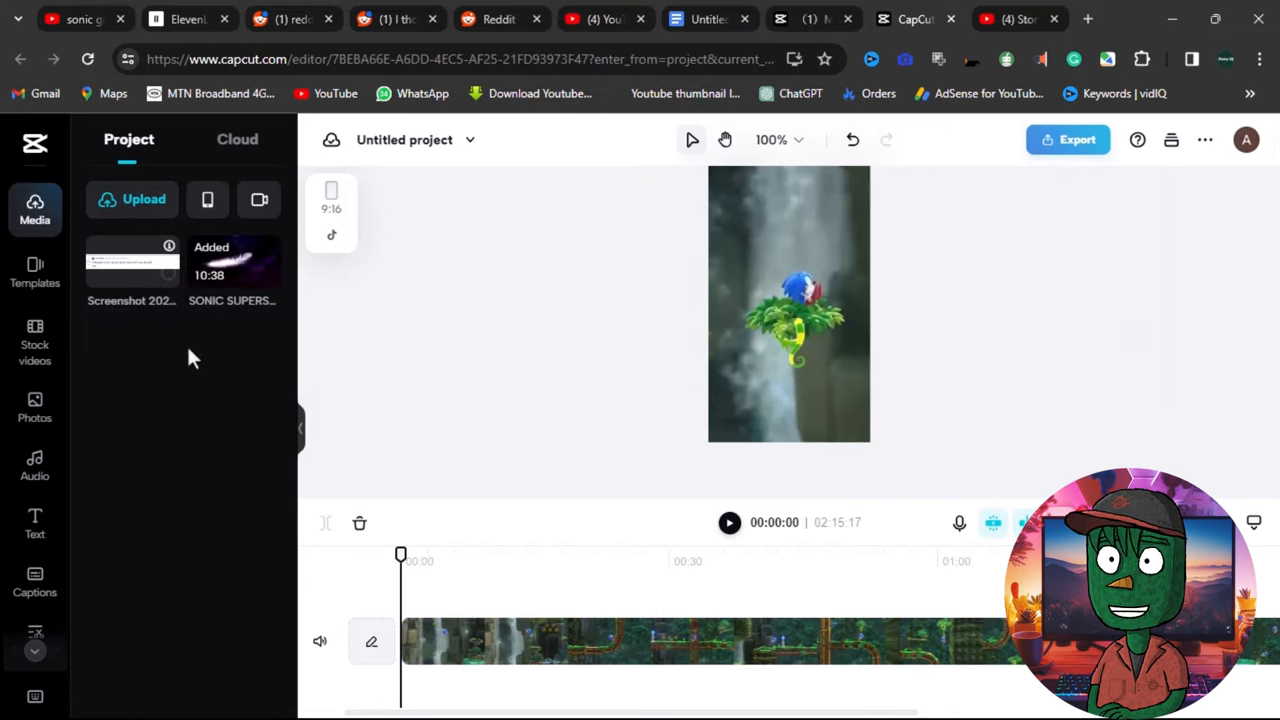
pyautogui.click(117, 272)
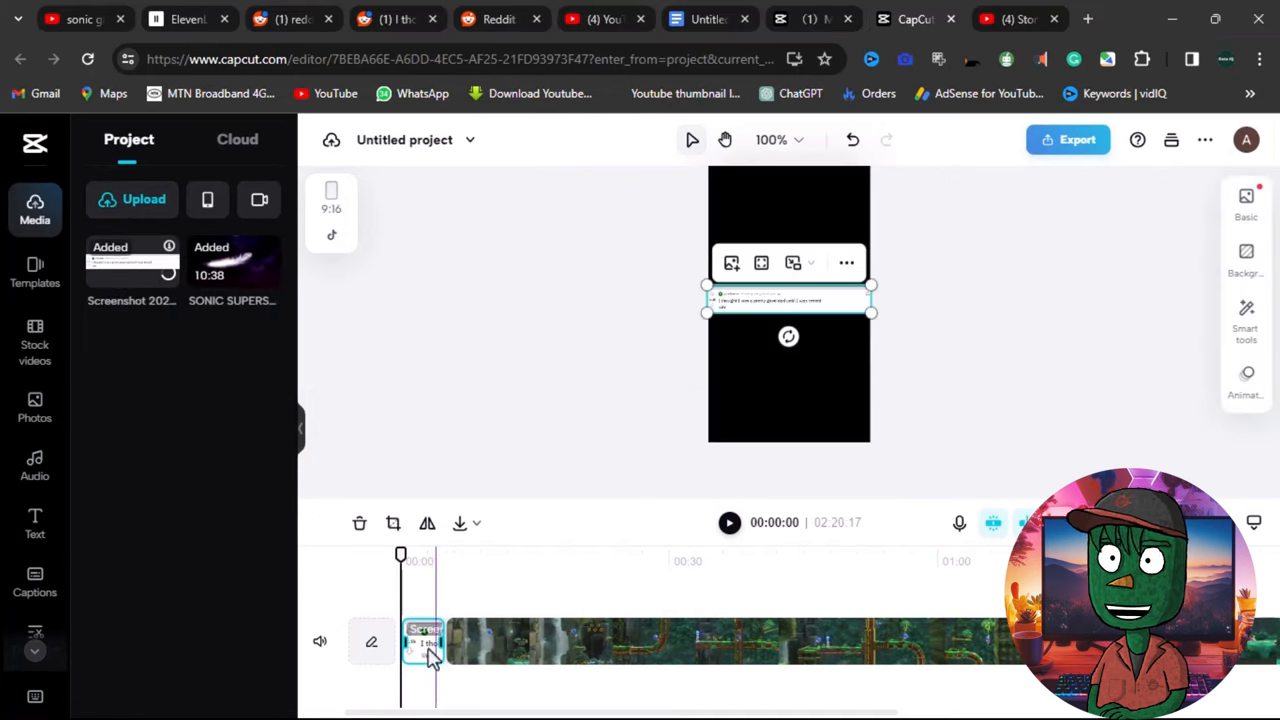
pyautogui.moveTo(432, 650); pyautogui.dragTo(430, 600)
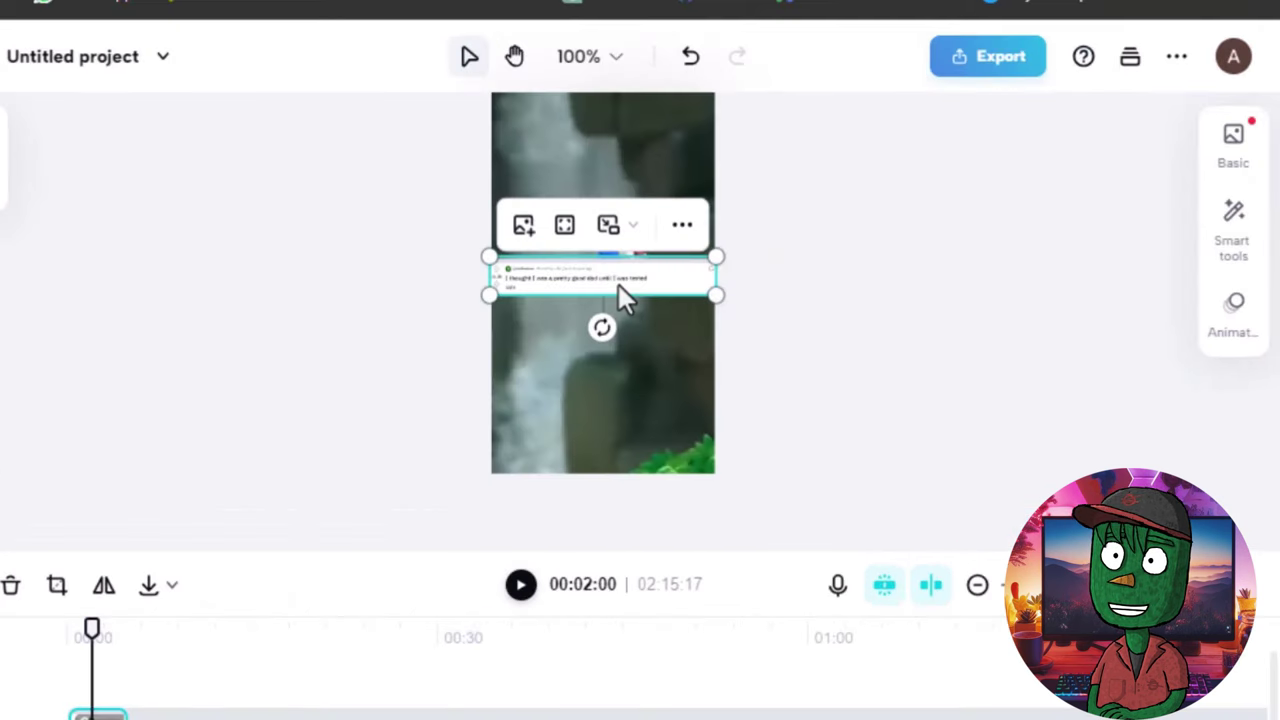
pyautogui.moveTo(618, 284); pyautogui.dragTo(618, 172)
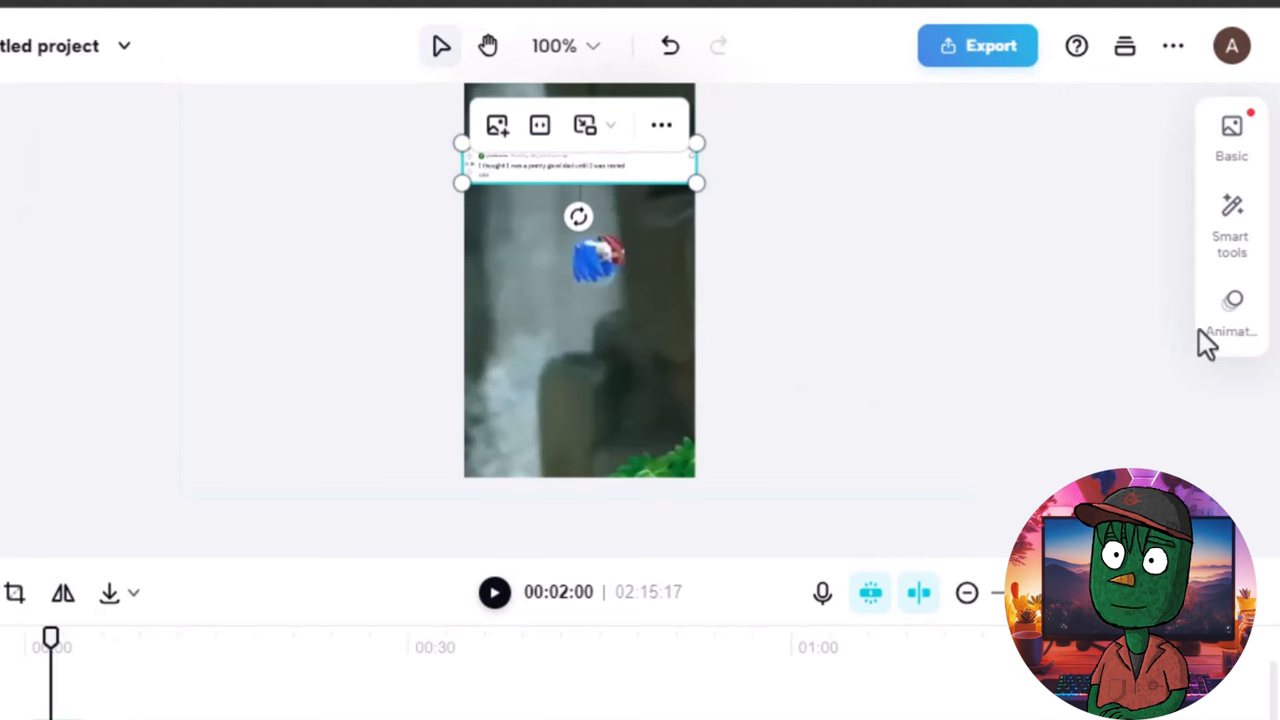
# - Apply the Roll Right entrance animation to the screenshot
pyautogui.click(1230, 312)
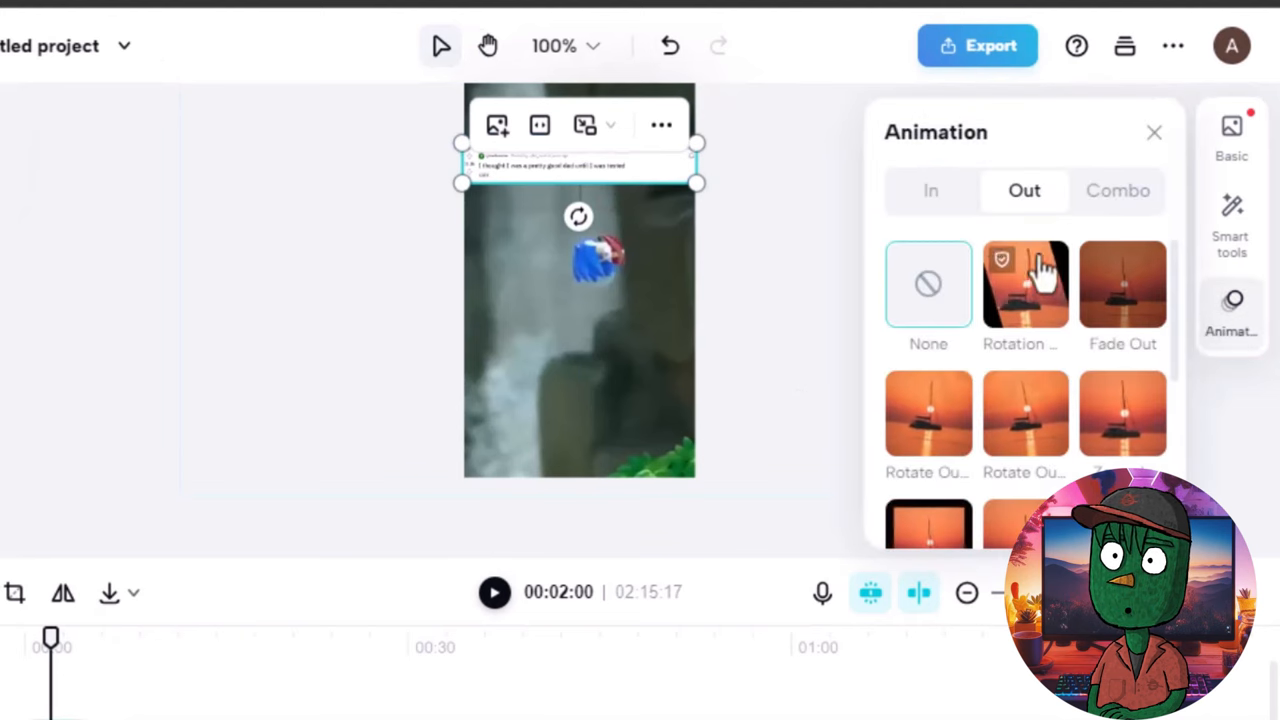
pyautogui.click(930, 190)
pyautogui.click(918, 290)
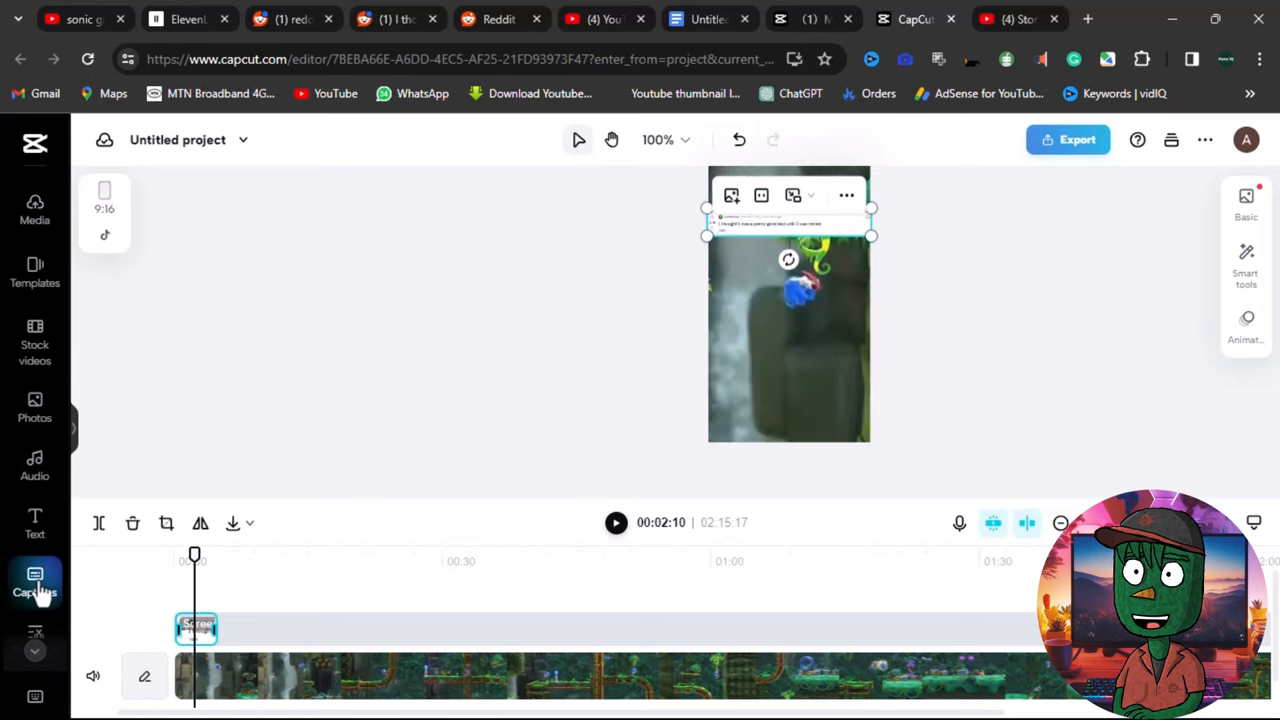
# - Add a manual caption and paste the copied Reddit post title into it
pyautogui.click(35, 585)
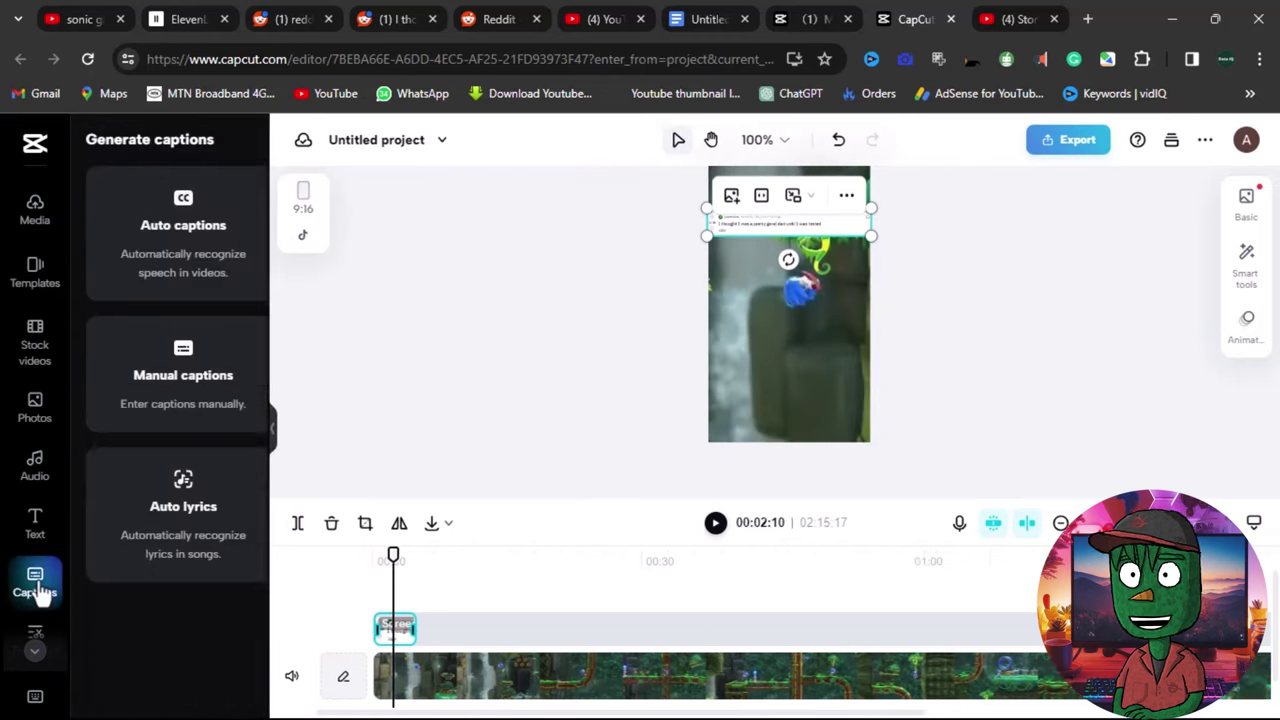
pyautogui.click(196, 390)
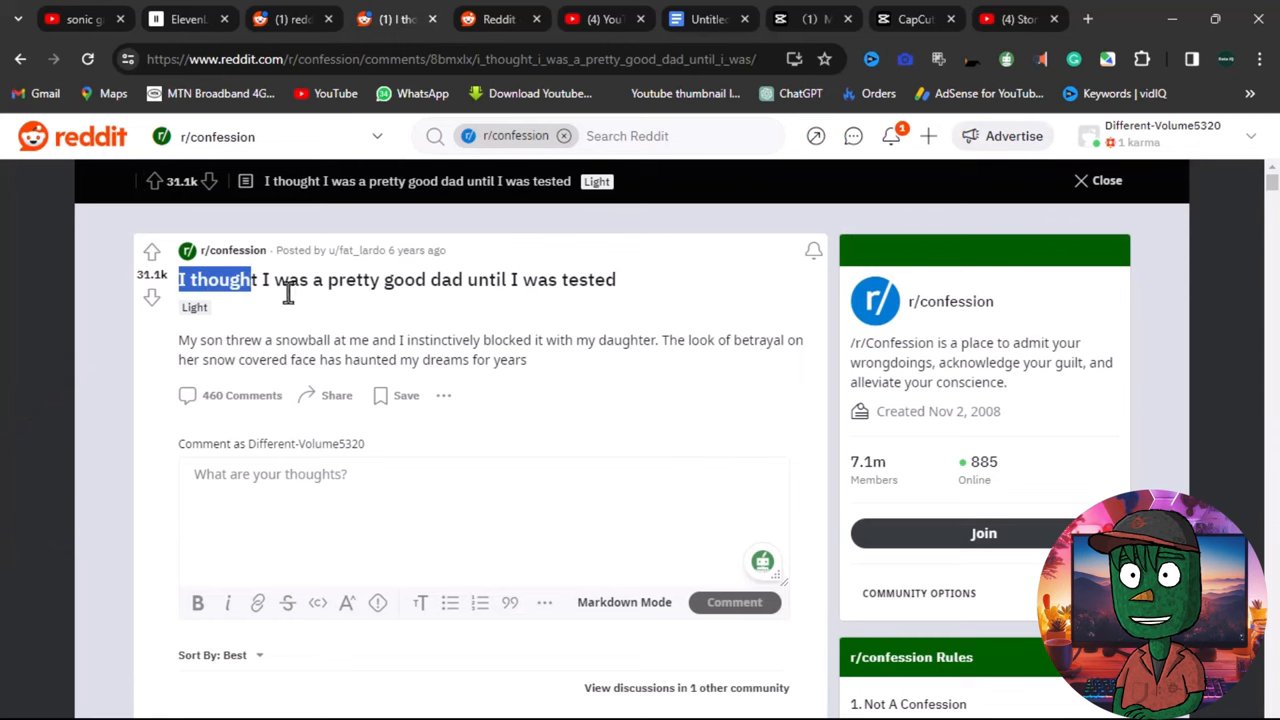
pyautogui.moveTo(289, 290); pyautogui.dragTo(602, 308)
pyautogui.hotkey('ctrl', 'c')
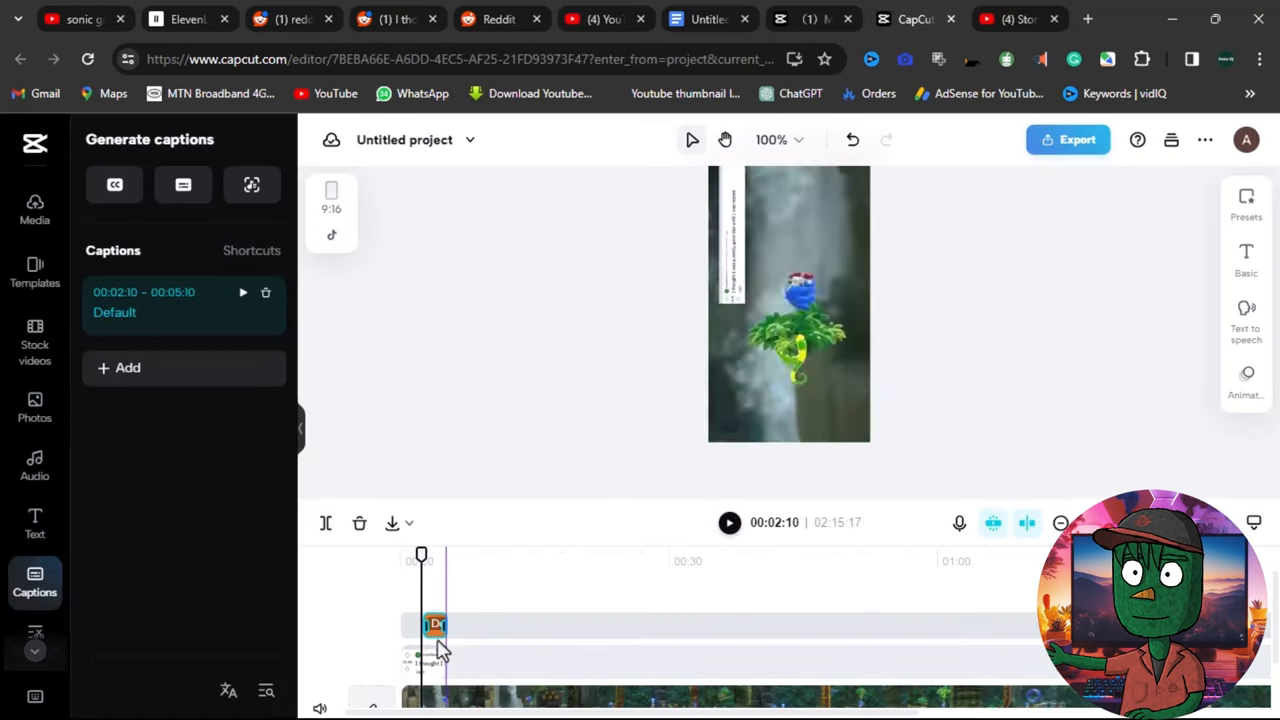
pyautogui.click(158, 312)
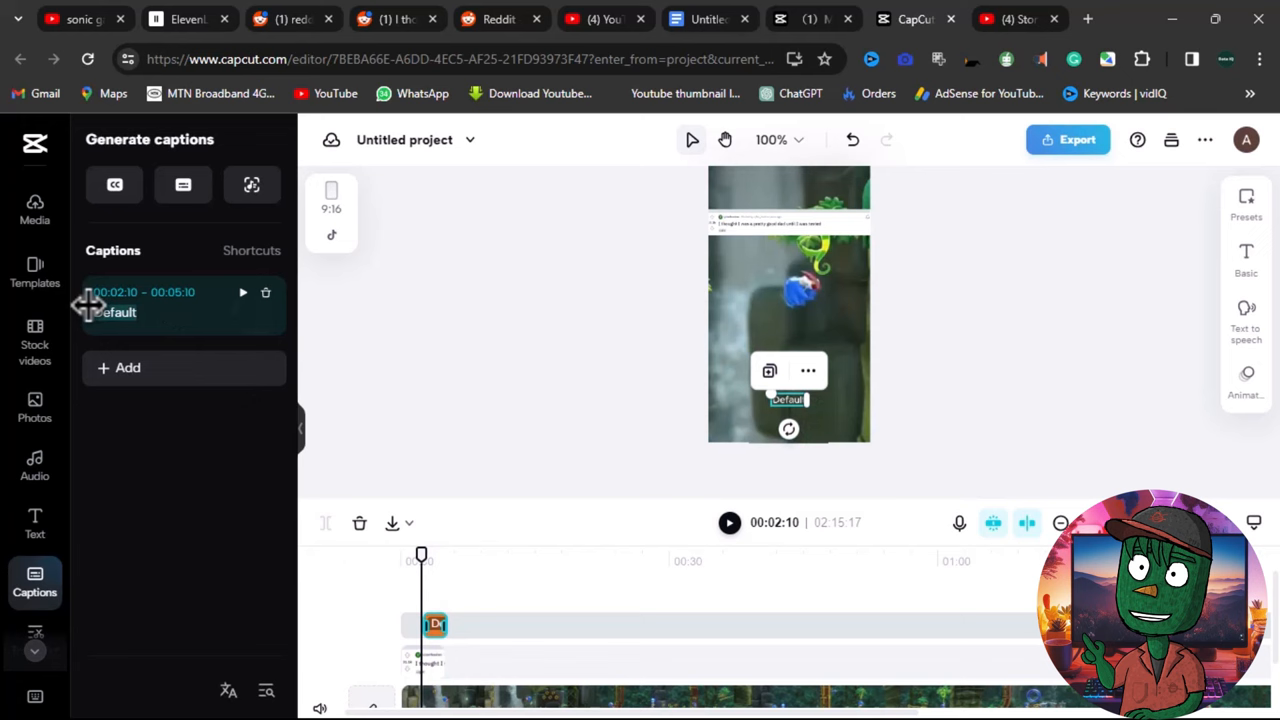
pyautogui.hotkey('ctrl', 'v')
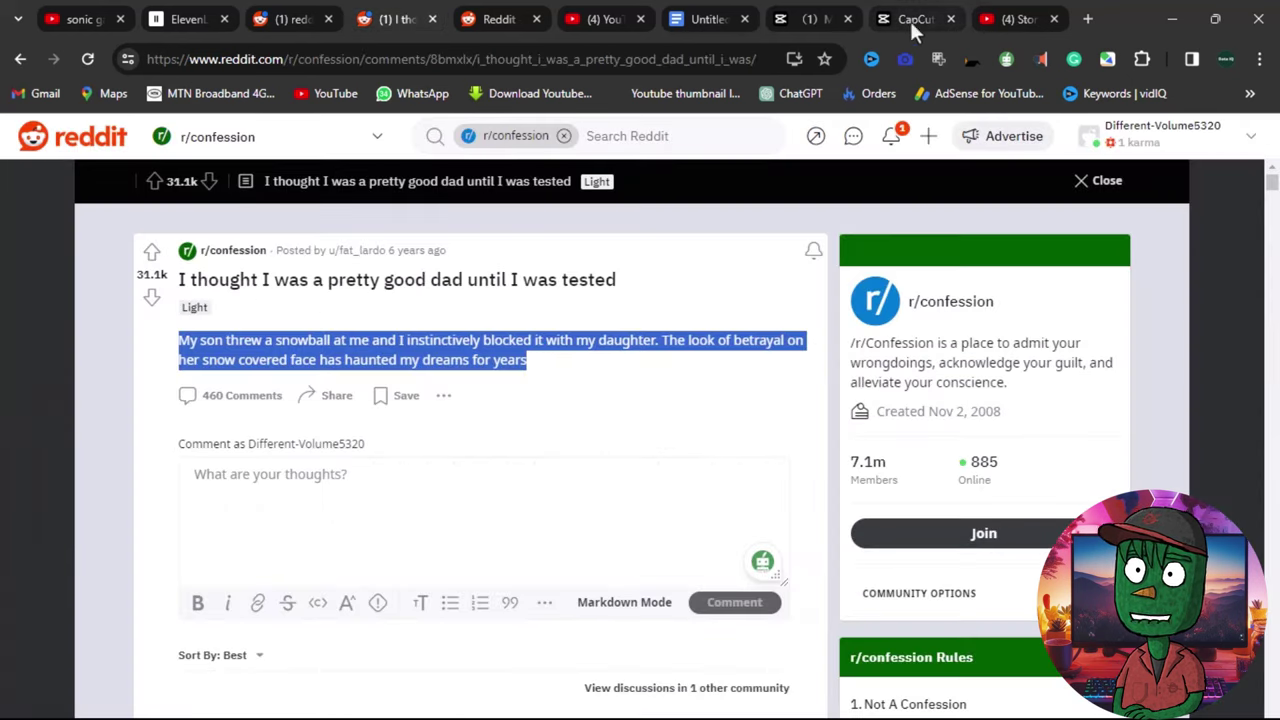
# - Paste the post's body text into a second manual caption
pyautogui.click(910, 21)
pyautogui.click(114, 394)
pyautogui.write('My son threw a snowball at me and I instinctively blocked it with my daughter. The look of betrayal on her snow covered face has haunted my dreams for years')
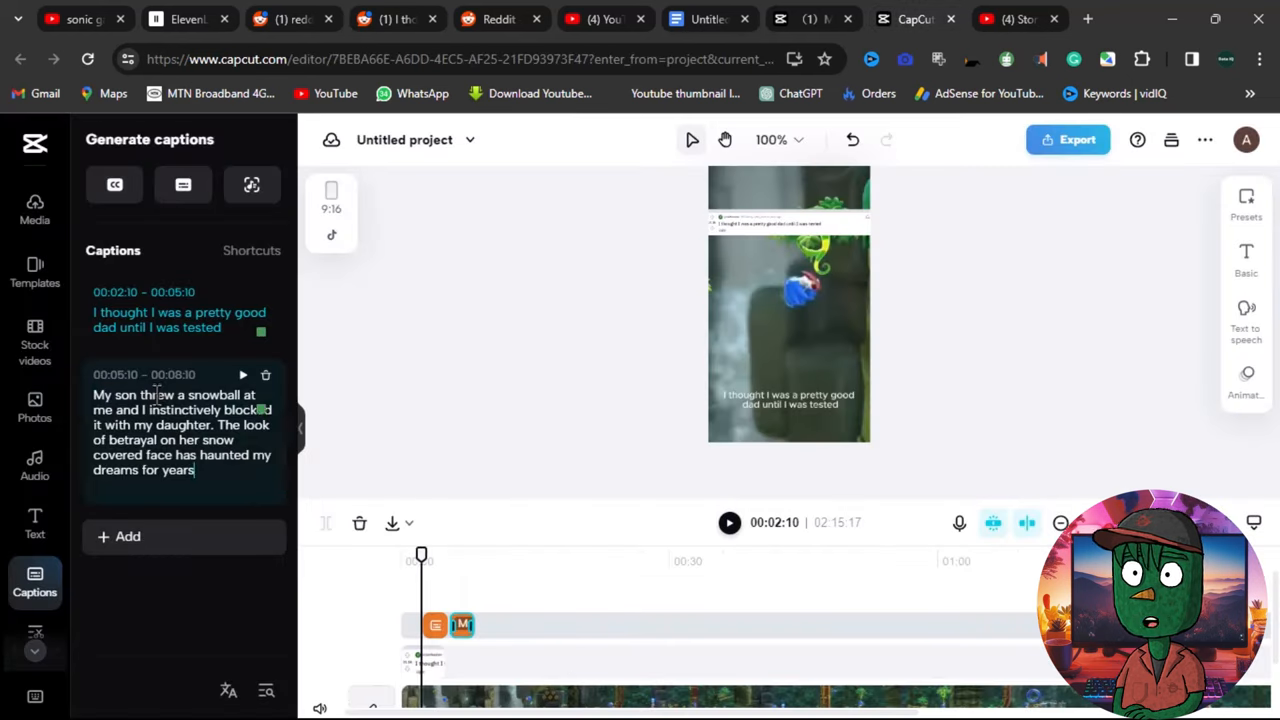
# - Voice the title caption with the Energetic Male text-to-speech voice
pyautogui.click(440, 560)
pyautogui.click(440, 548)
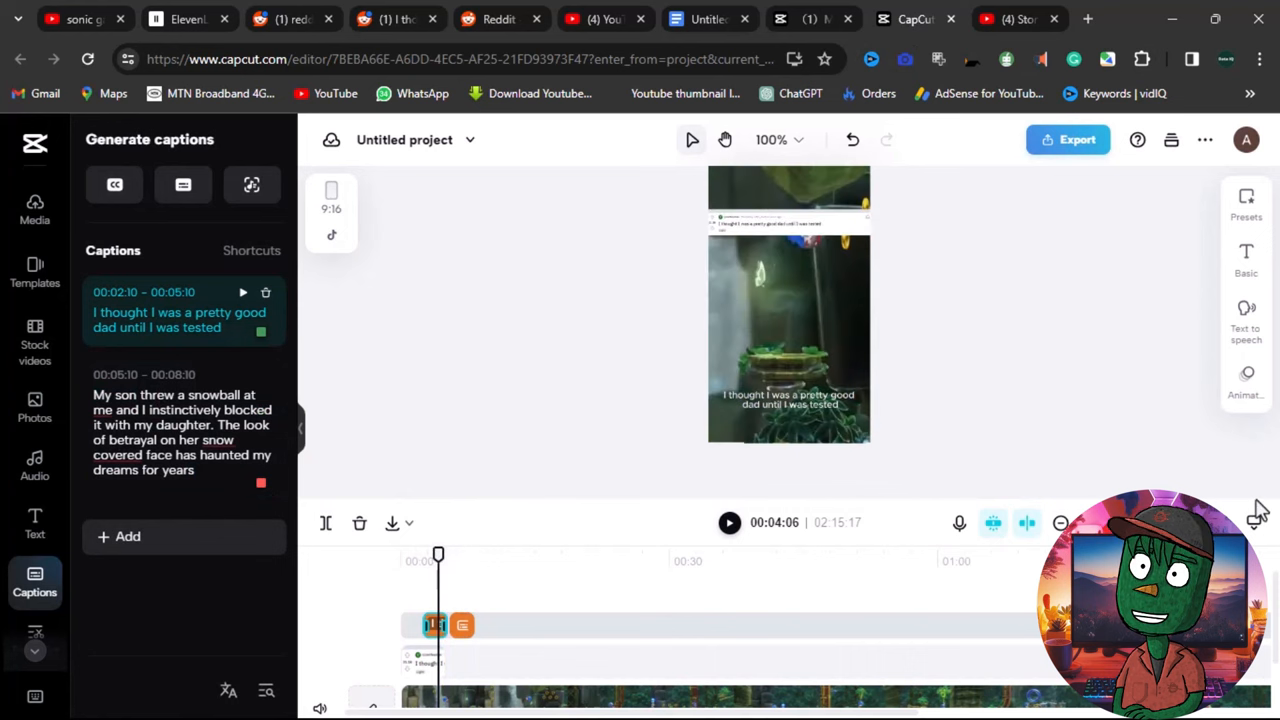
pyautogui.click(1245, 320)
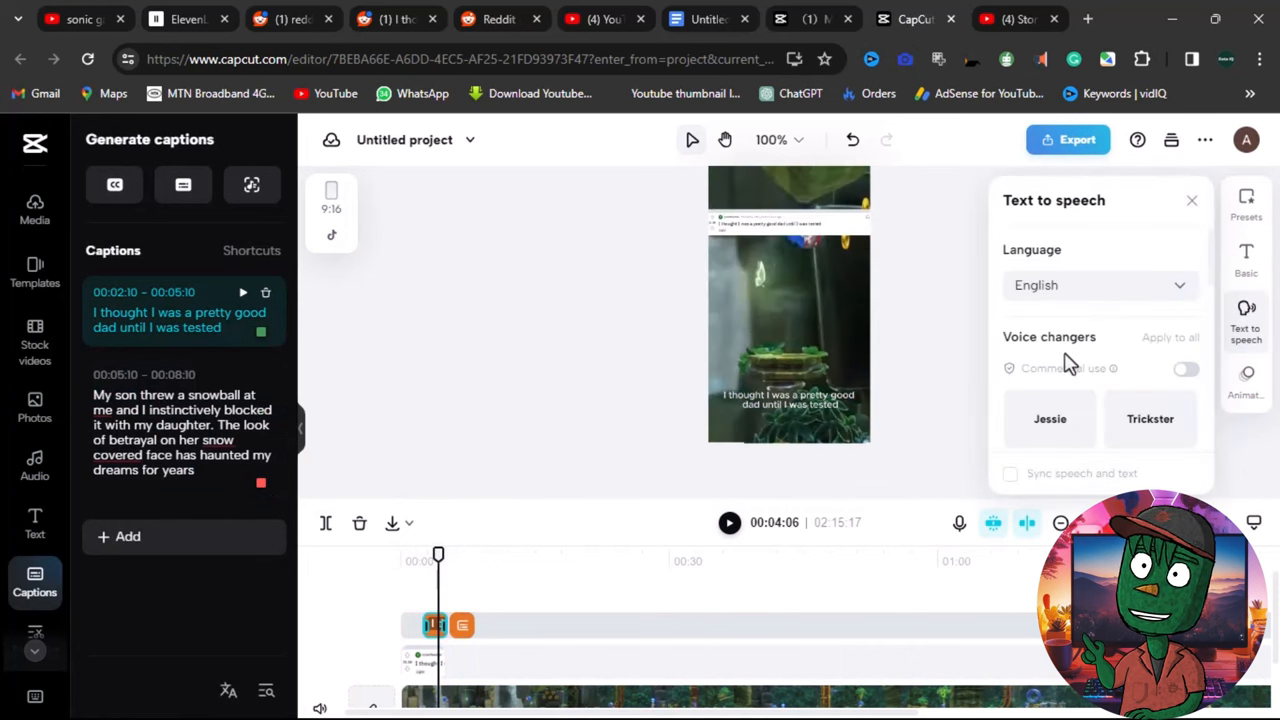
pyautogui.scroll(-5, 1105, 380)
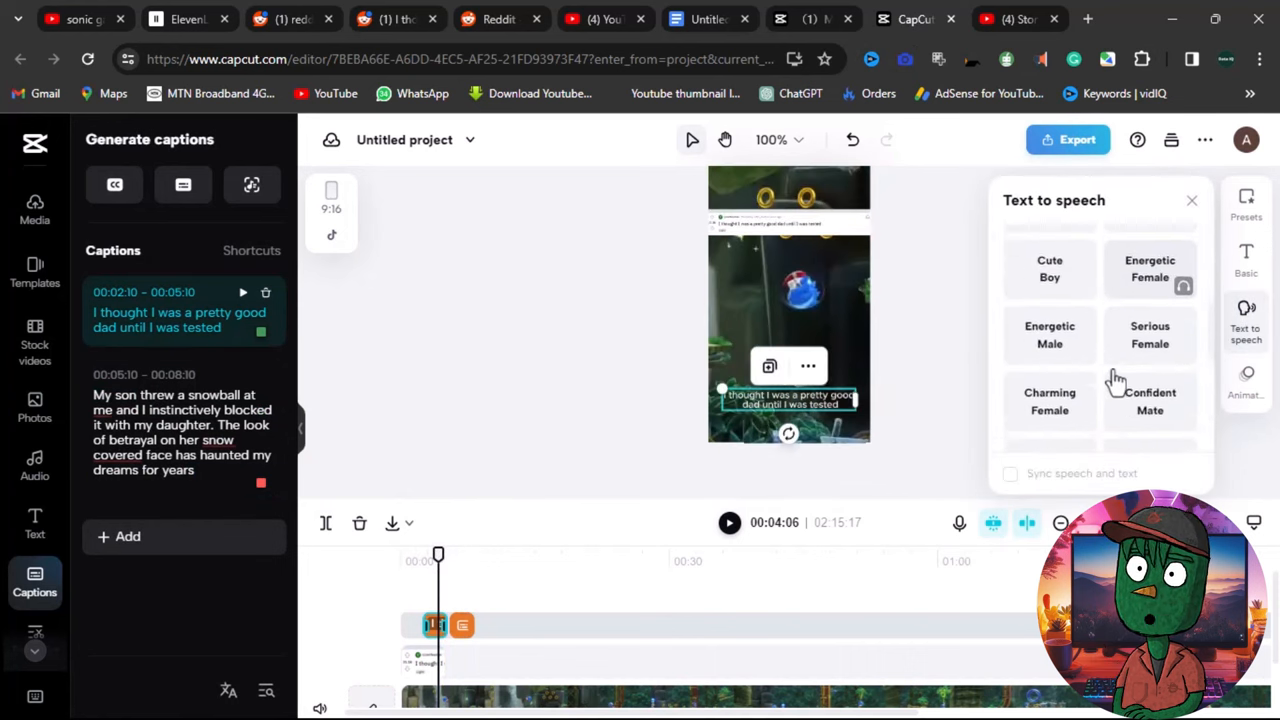
pyautogui.scroll(-2, 1115, 380)
pyautogui.scroll(2, 1105, 360)
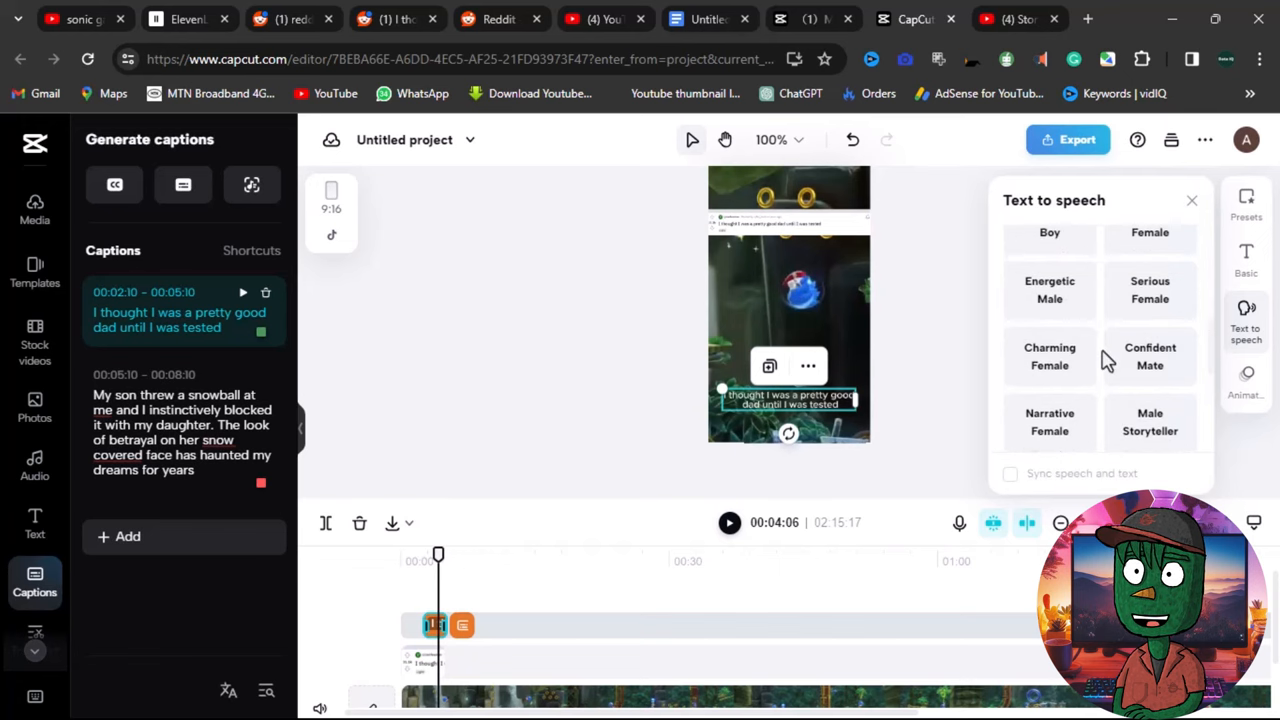
pyautogui.click(1050, 340)
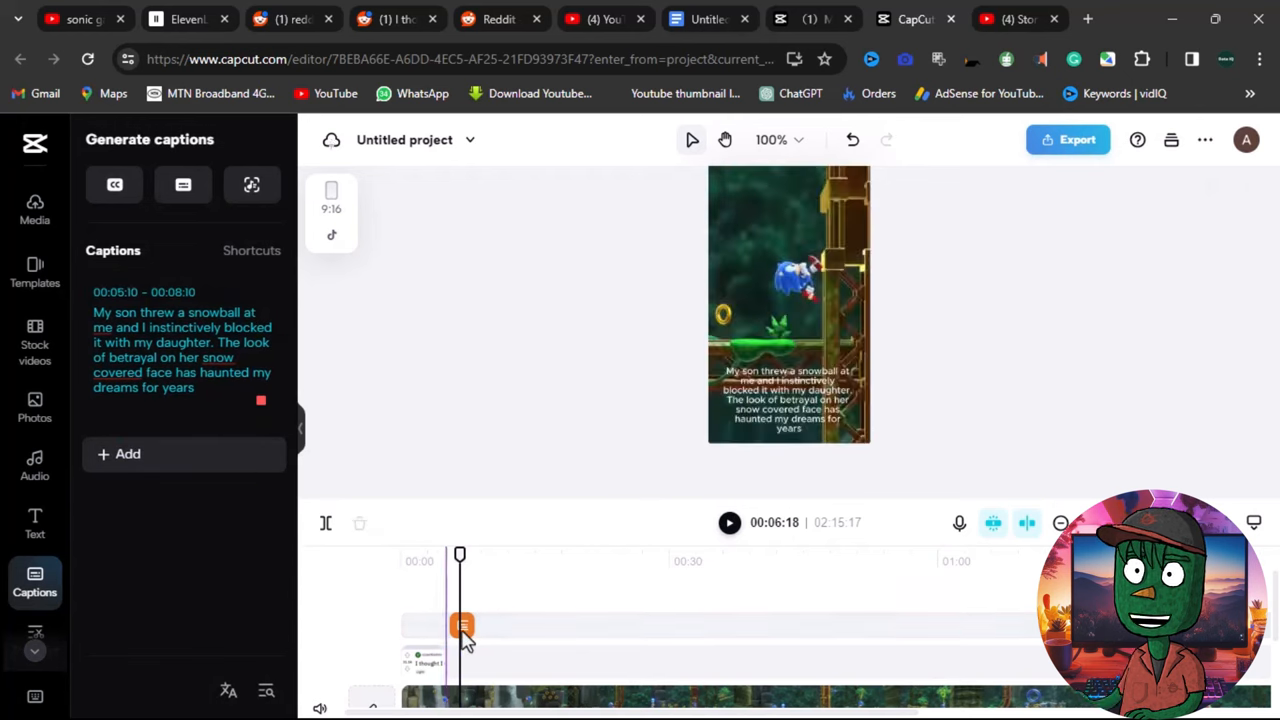
# - Delete the manual caption and generate English auto captions from the video's speech
pyautogui.press('Delete')
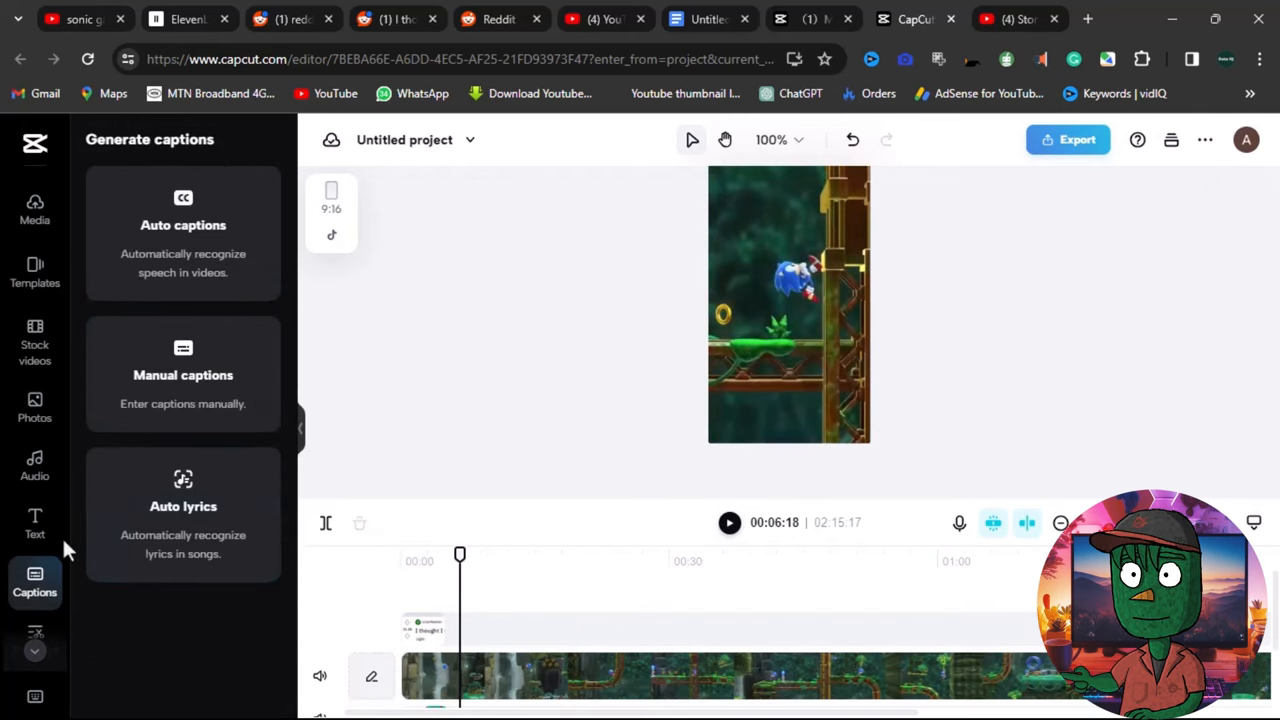
pyautogui.click(38, 585)
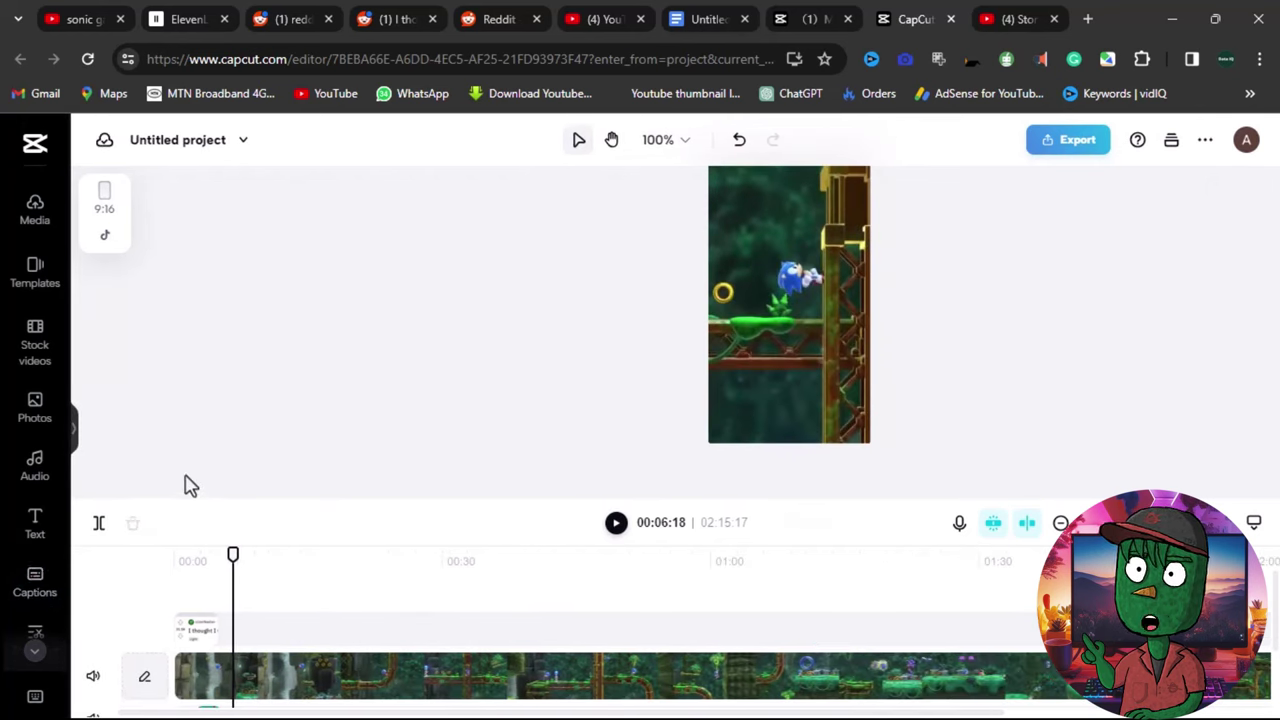
pyautogui.click(34, 583)
pyautogui.click(183, 253)
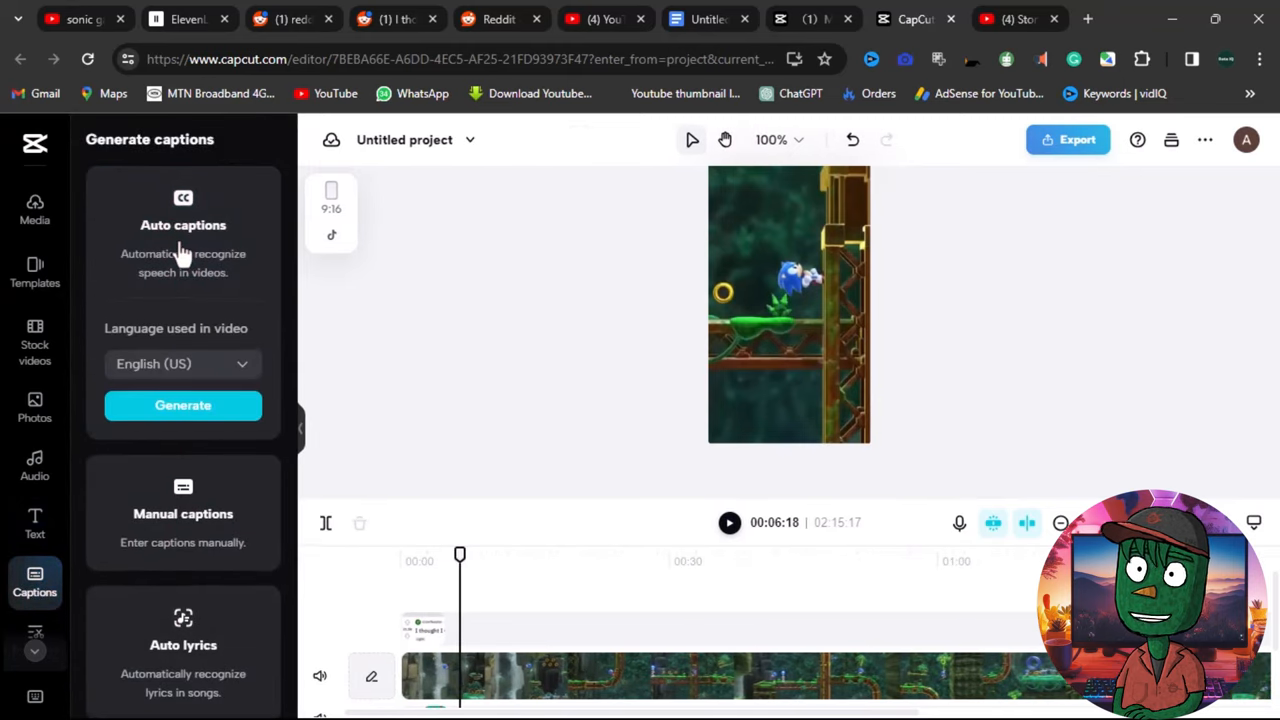
pyautogui.click(183, 406)
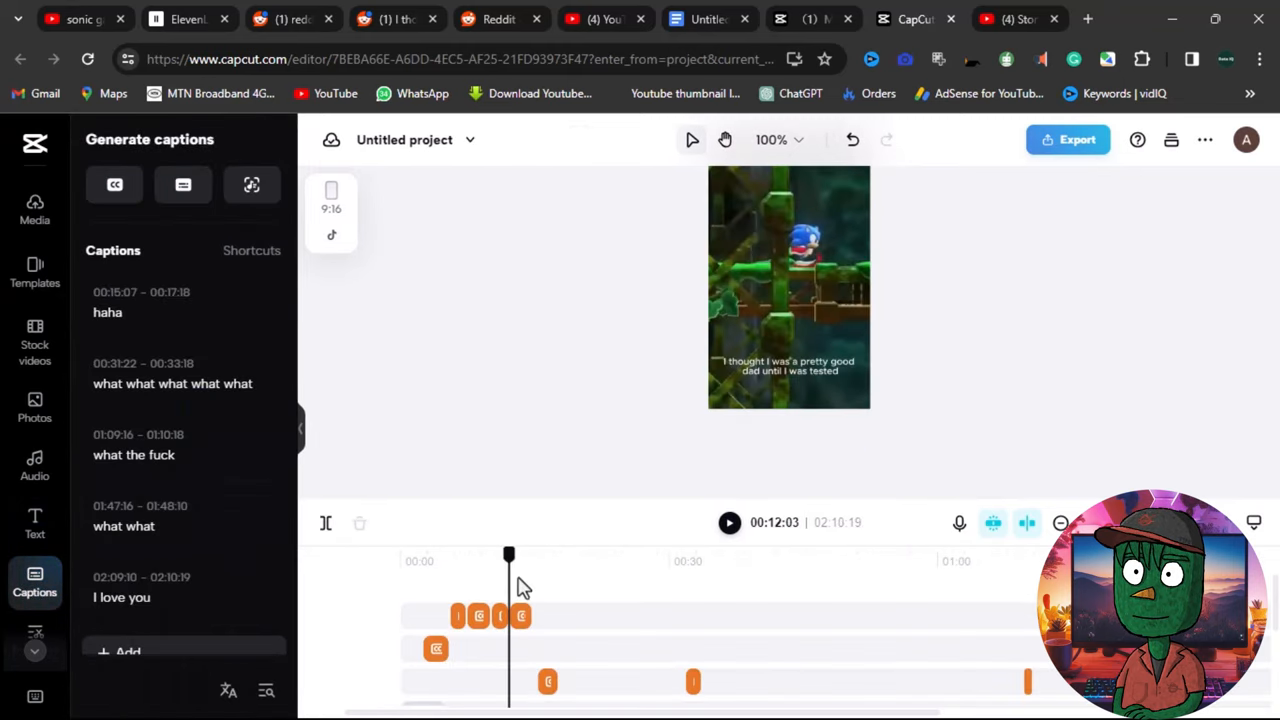
# - Give the opening title caption the Pop-up word-by-word caption animation
pyautogui.moveTo(459, 556); pyautogui.dragTo(435, 572)
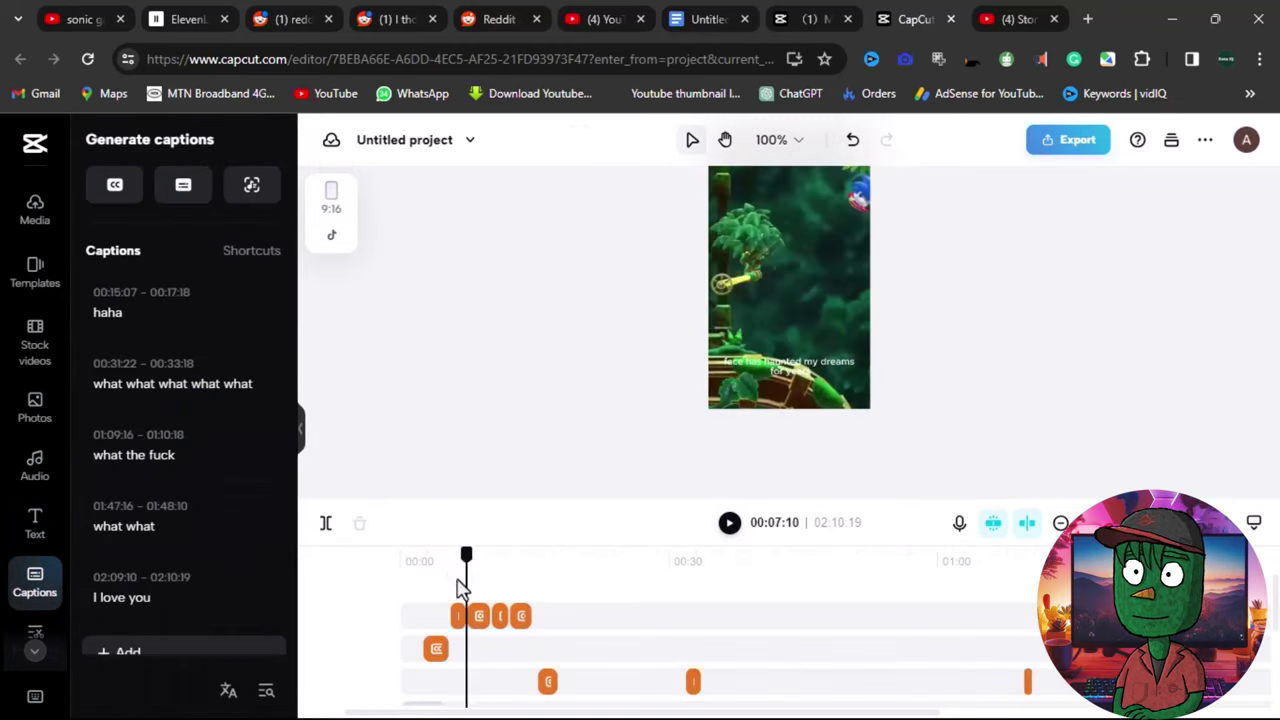
pyautogui.click(436, 650)
pyautogui.click(1247, 380)
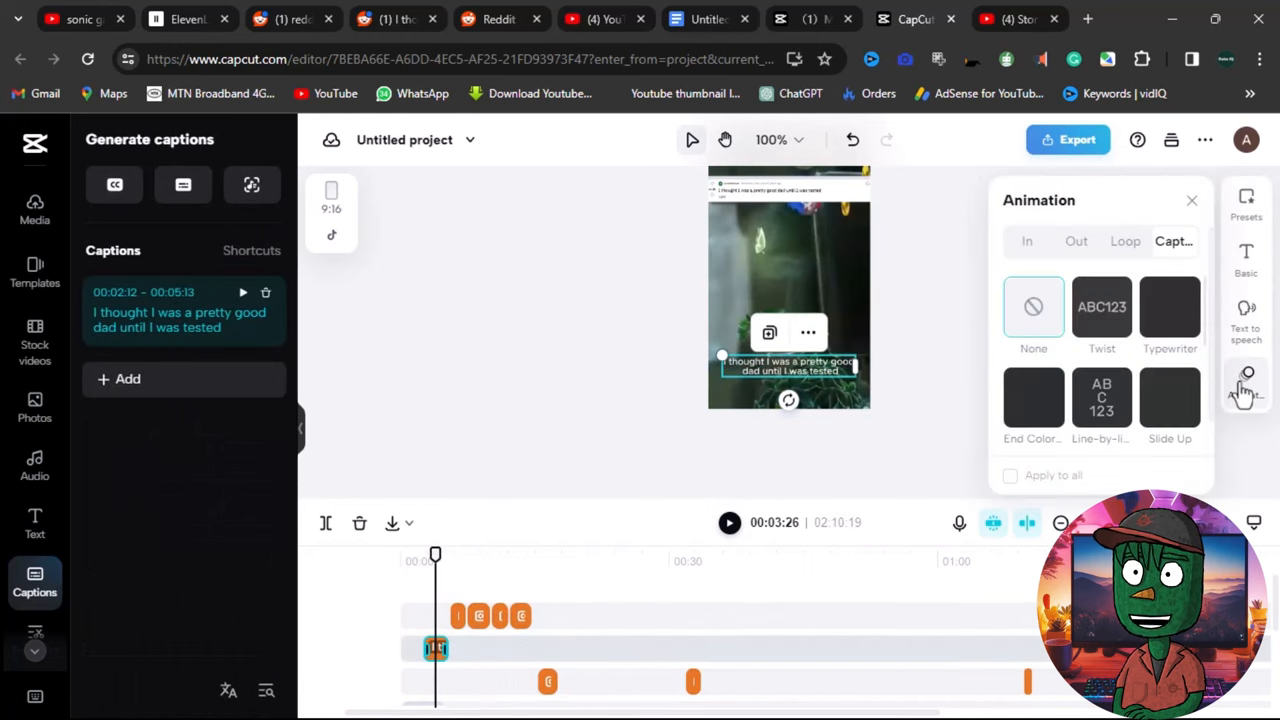
pyautogui.scroll(-3, 1172, 335)
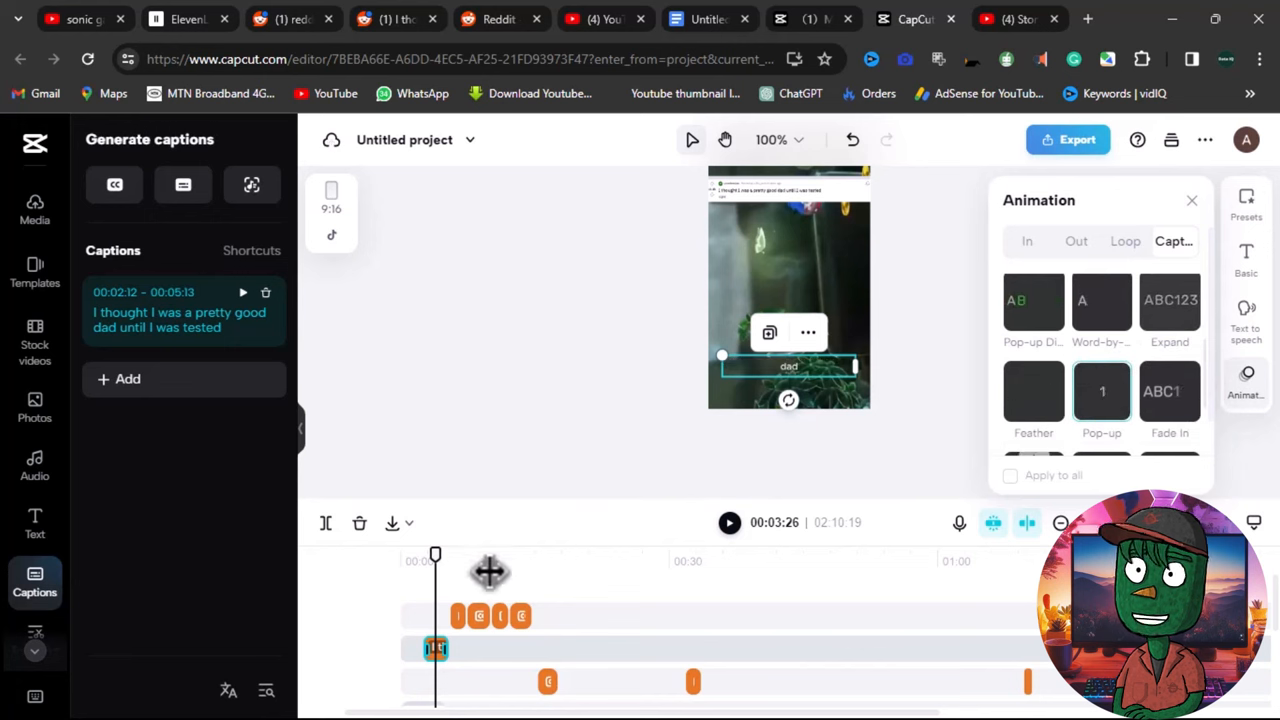
pyautogui.click(455, 620)
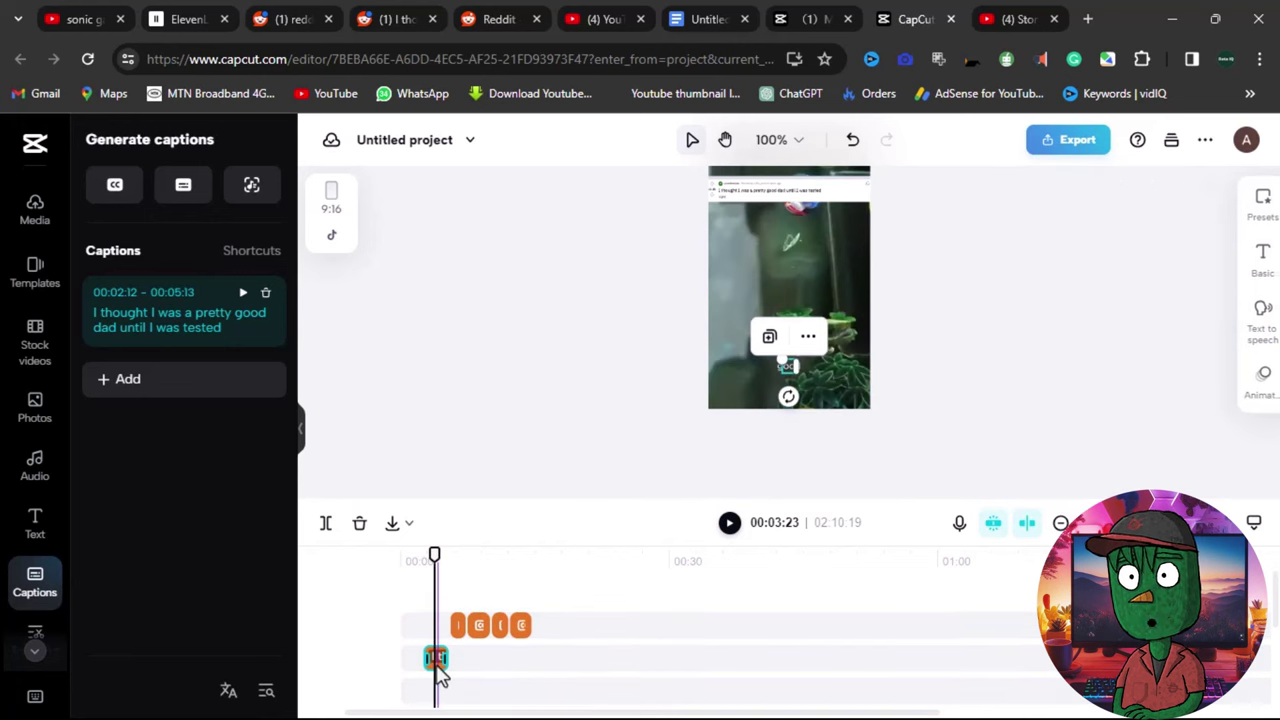
# - Switch the caption to the bold all-caps DelaGothic font in the Basic text panel
pyautogui.click(1245, 260)
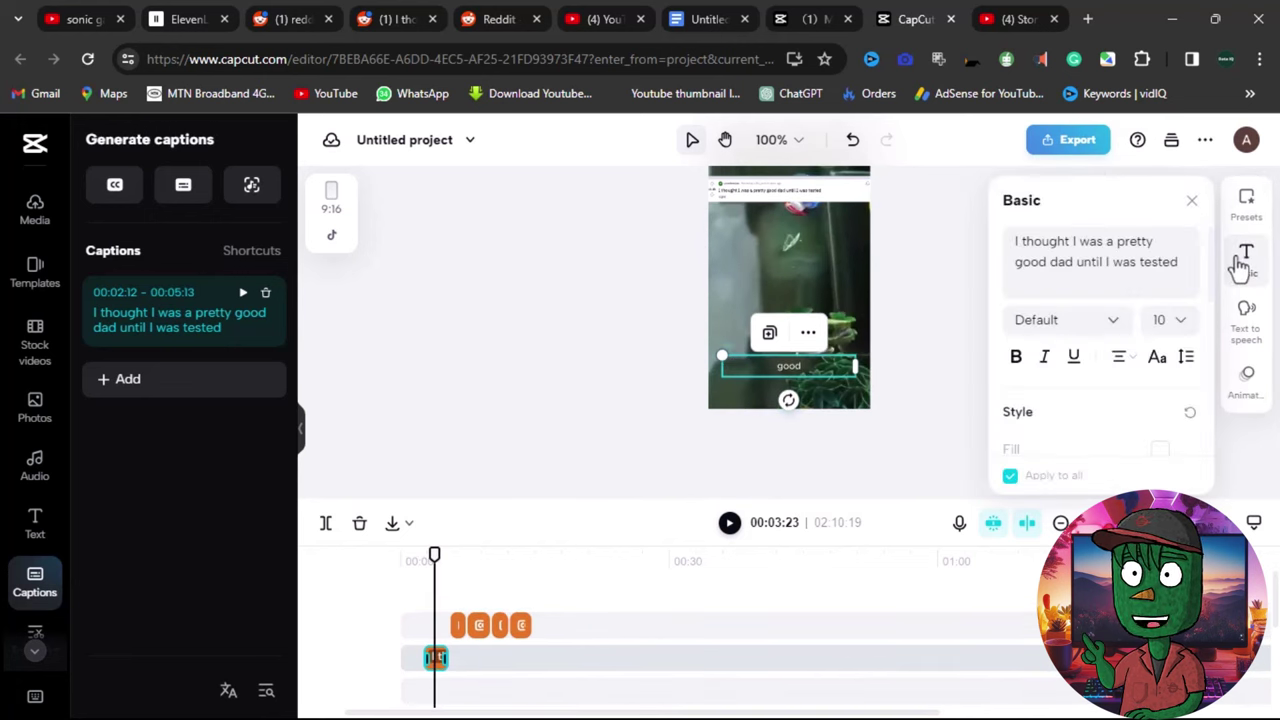
pyautogui.click(1108, 326)
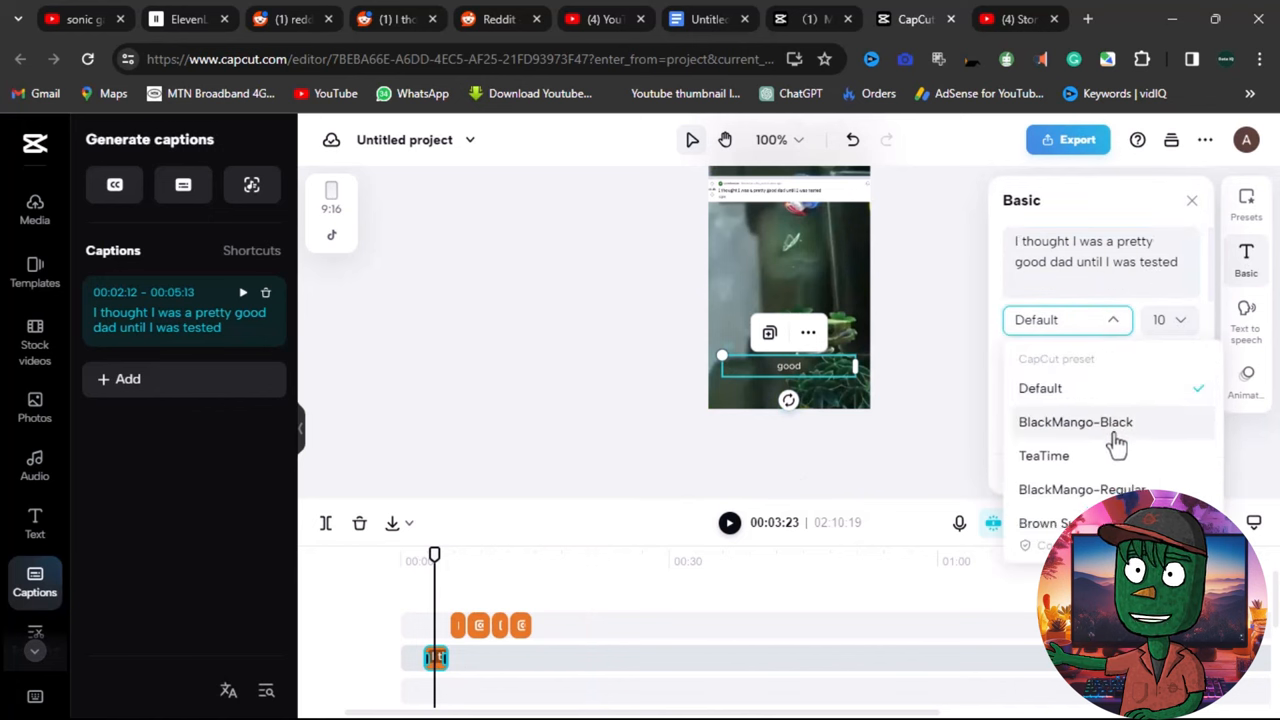
pyautogui.scroll(-3, 1120, 440)
pyautogui.scroll(-2, 1130, 455)
pyautogui.scroll(-2, 1135, 460)
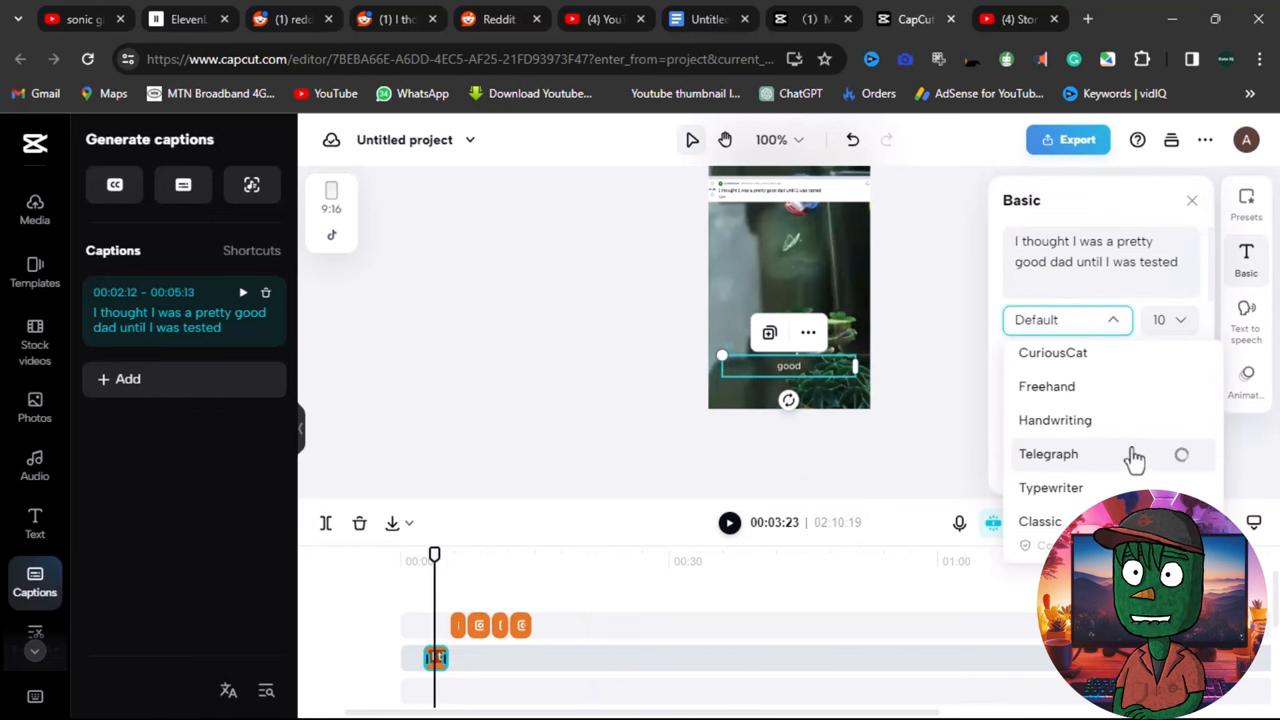
pyautogui.scroll(-2, 1135, 458)
pyautogui.scroll(-3, 1135, 455)
pyautogui.click(1136, 446)
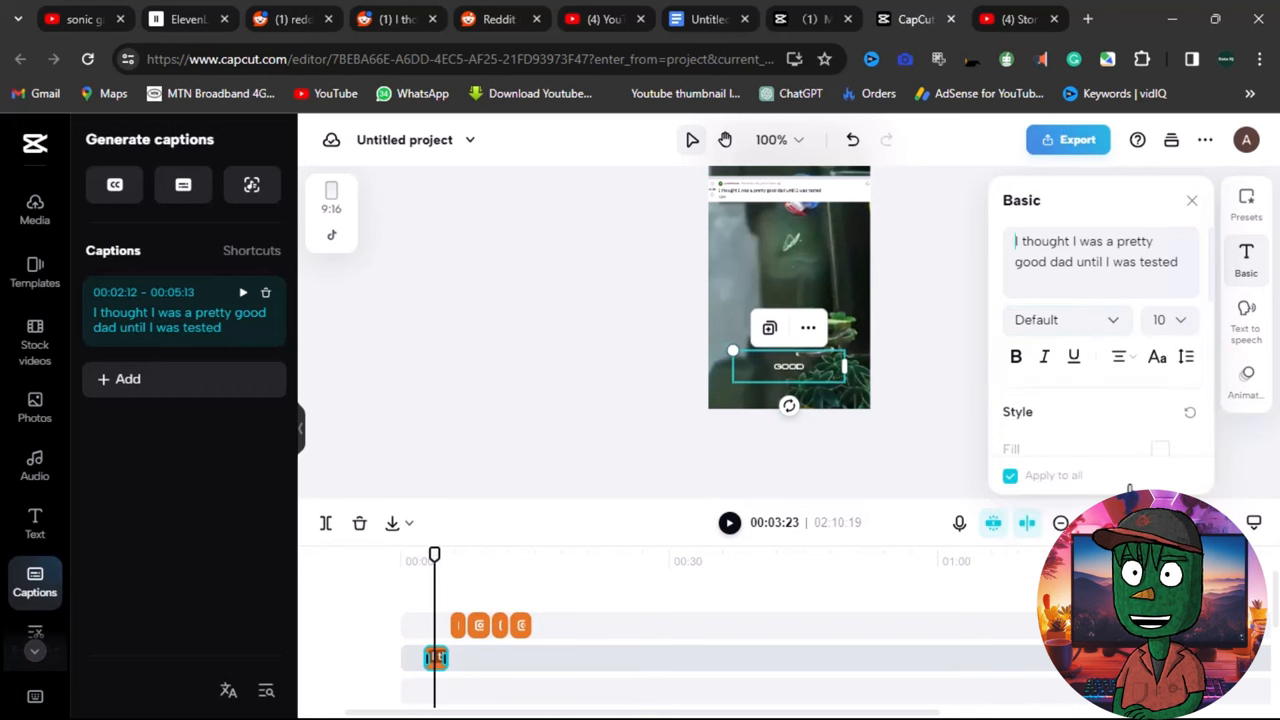
pyautogui.scroll(-3, 1147, 418)
pyautogui.scroll(-3, 1147, 400)
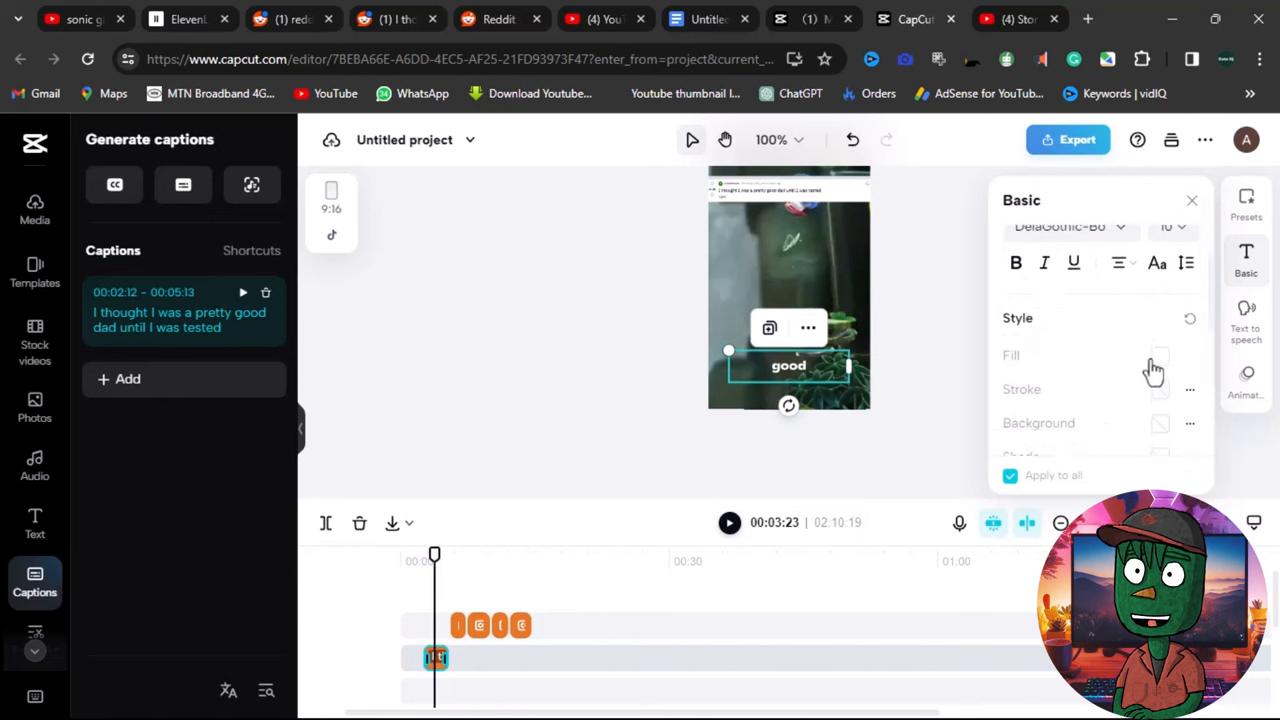
pyautogui.scroll(-3, 1100, 396)
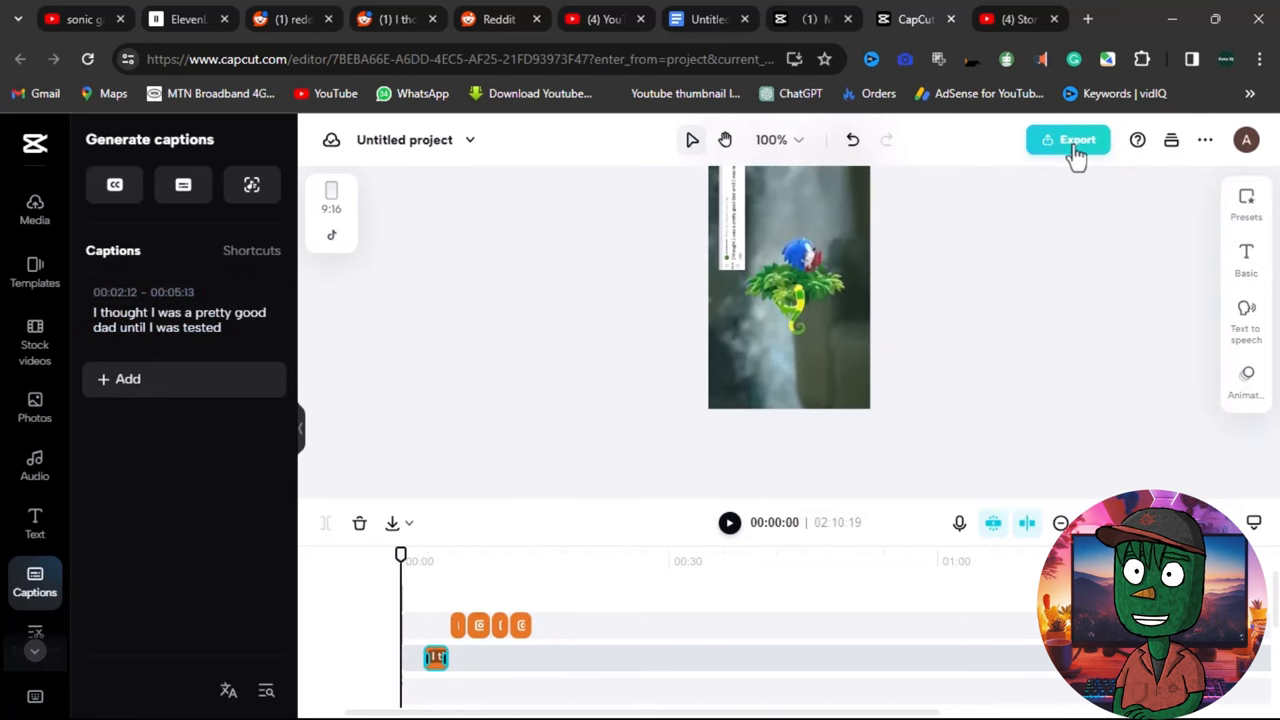
# - Bring up the Download export settings for name, resolution and quality
pyautogui.click(1076, 148)
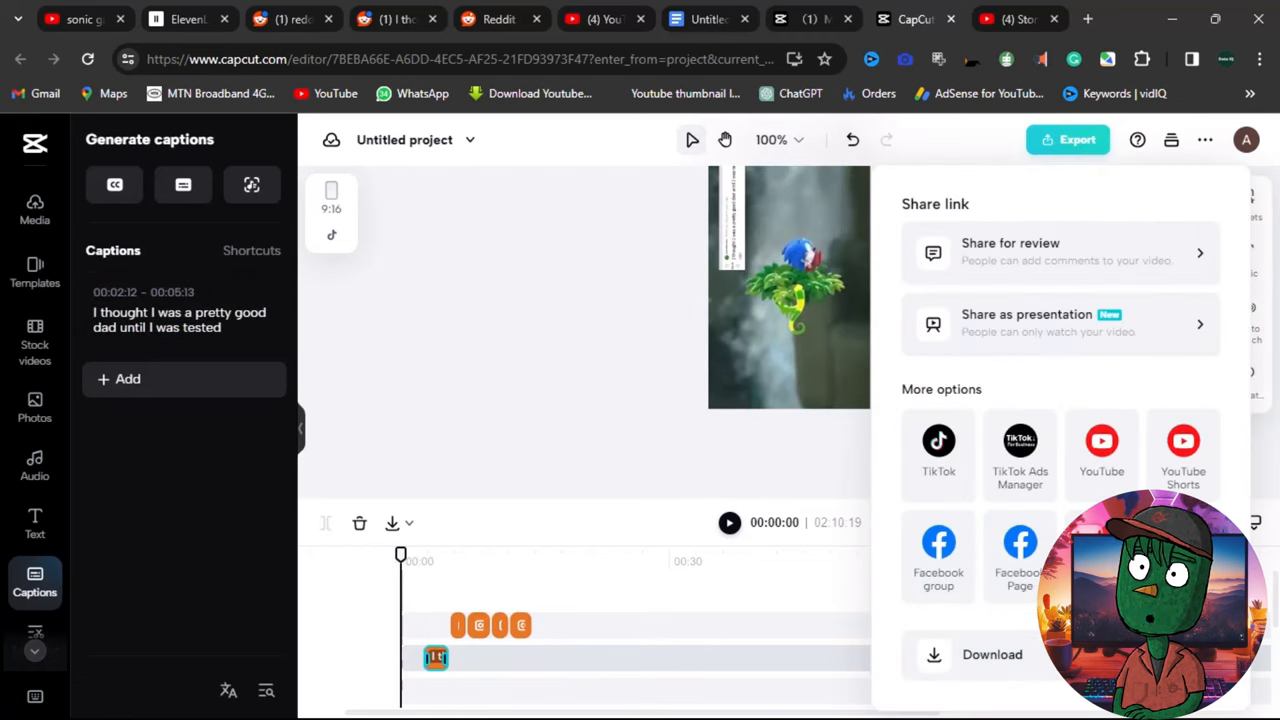
pyautogui.click(992, 654)
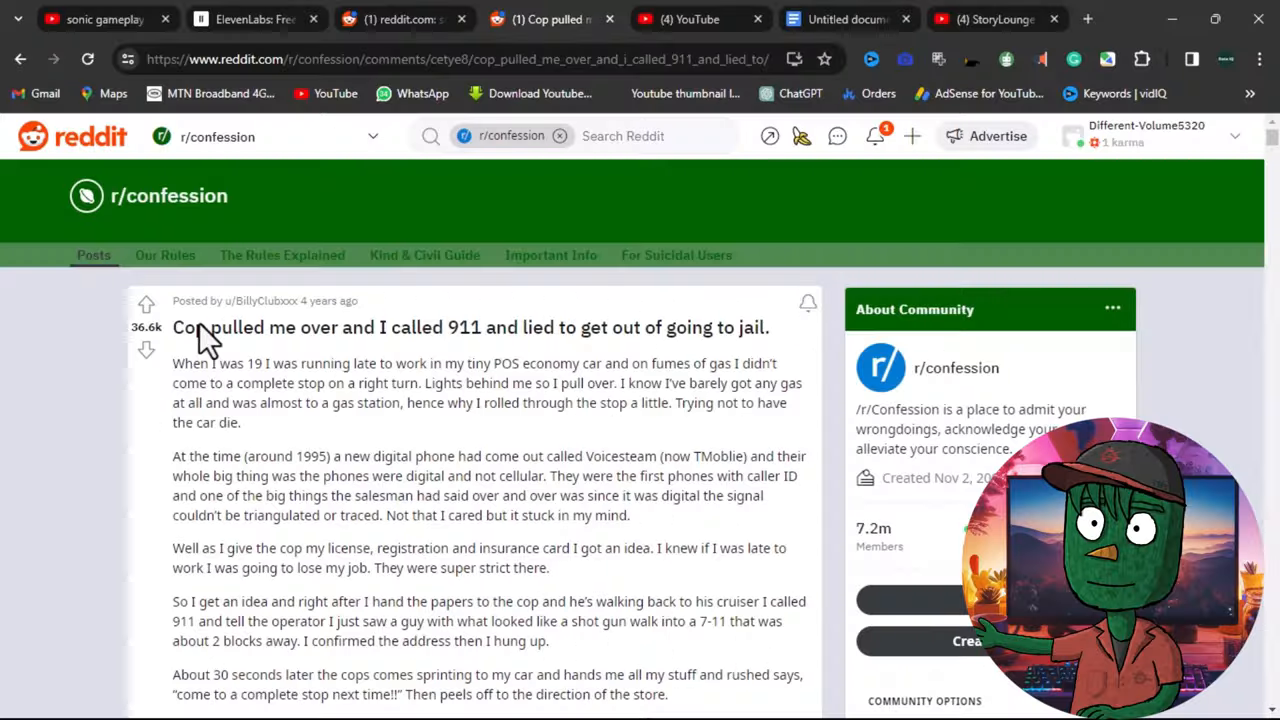
pyautogui.scroll(-1, 280, 327)
pyautogui.scroll(-1, 200, 280)
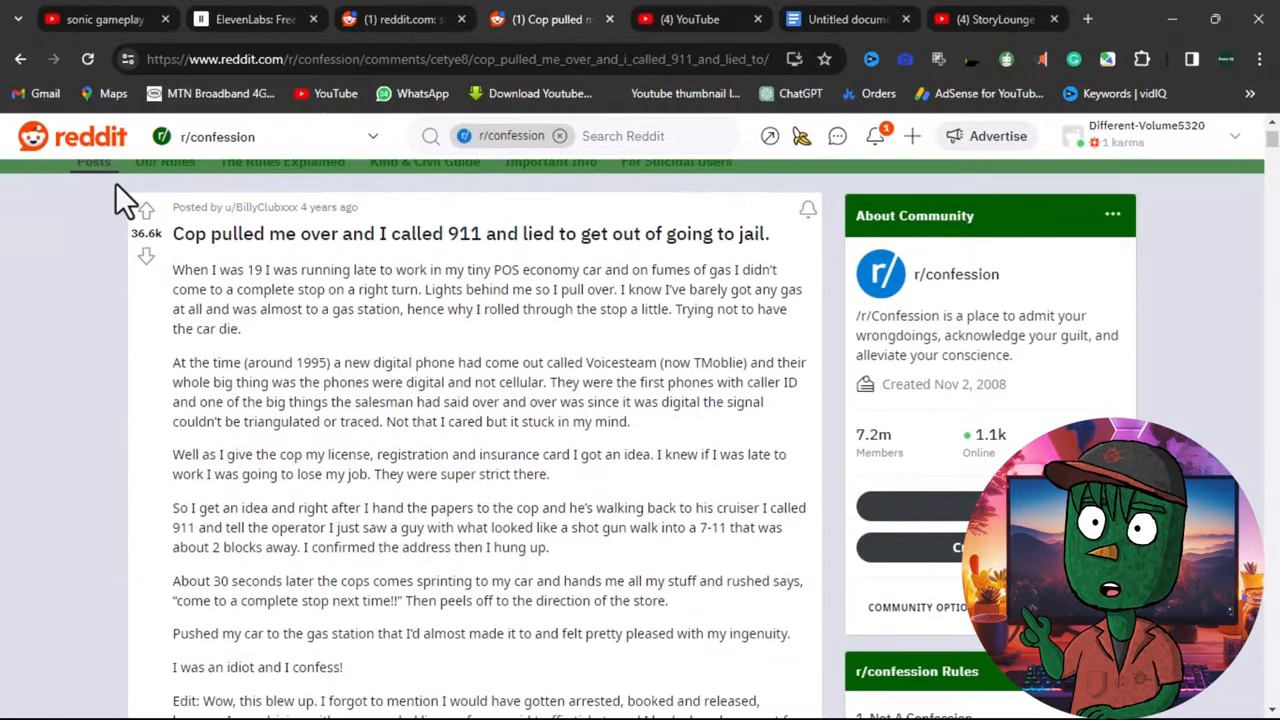
# - Screenshot the confession post's header and select the full story text from title to end
pyautogui.press('super+shift+s')
pyautogui.moveTo(111, 185)
pyautogui.mouseDown()
pyautogui.moveTo(498, 268)
pyautogui.moveTo(795, 278)
pyautogui.mouseUp()
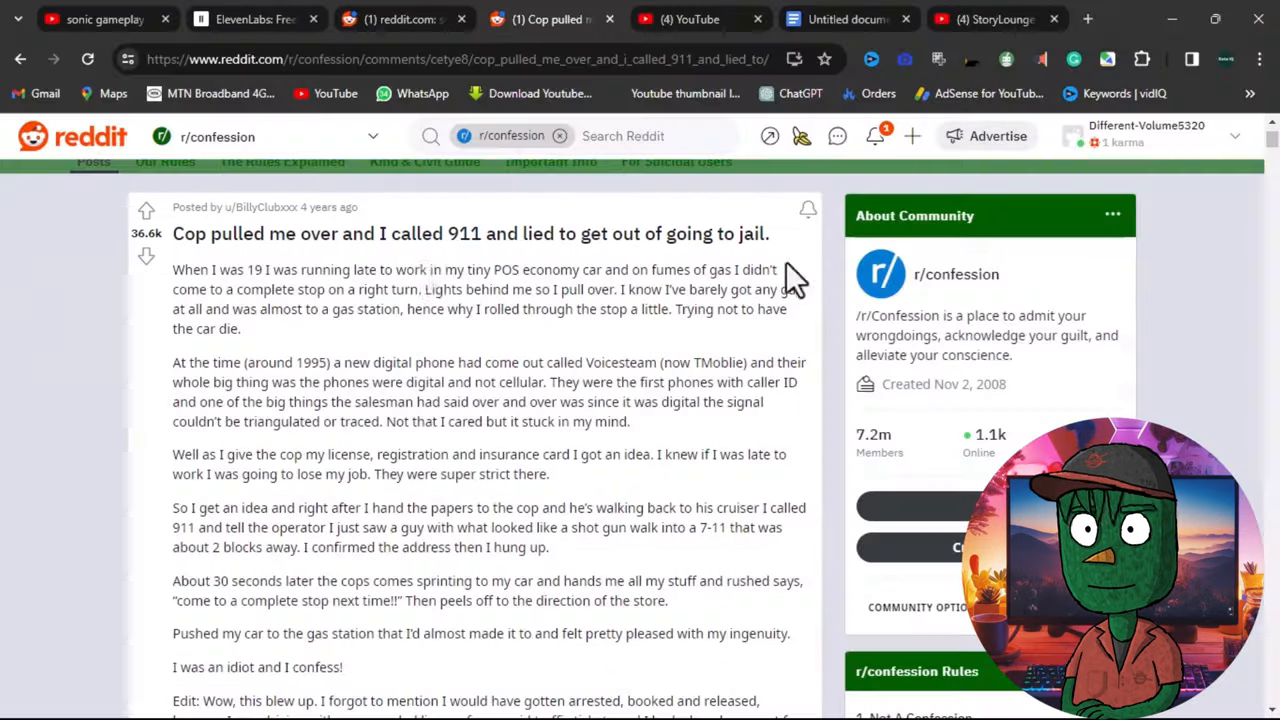
pyautogui.moveTo(172, 233)
pyautogui.mouseDown()
pyautogui.moveTo(416, 650)
pyautogui.moveTo(800, 655)
pyautogui.mouseUp()
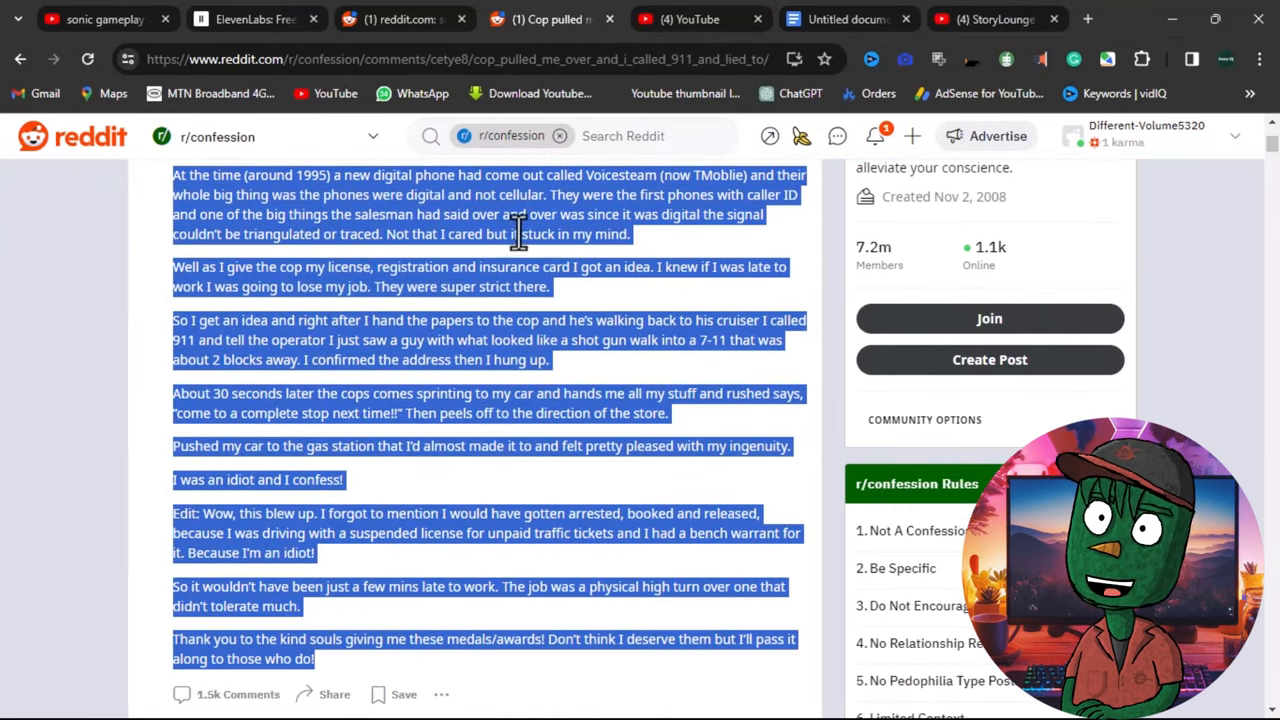
# - Copy the story, switch to ElevenLabs and preview the Christopher - scientific mind voice
pyautogui.hotkey('ctrl', 'c')
pyautogui.hotkey('ctrl', '2')
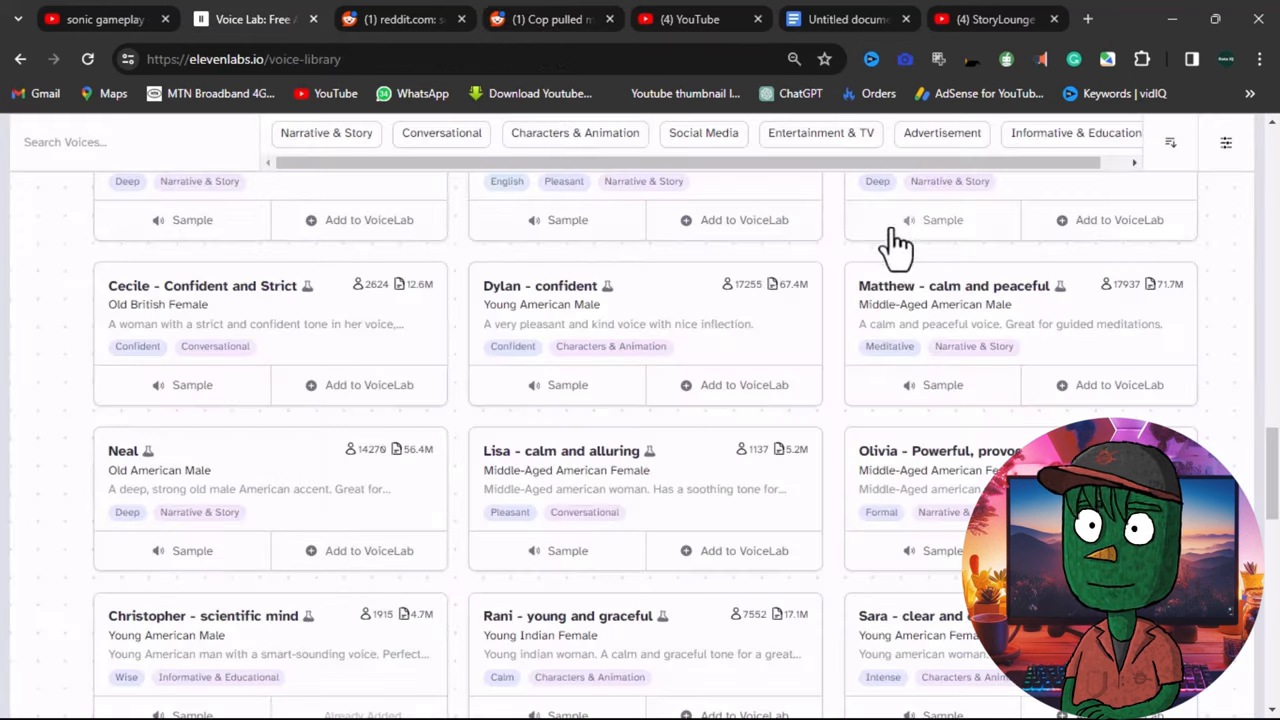
pyautogui.scroll(-3, 893, 295)
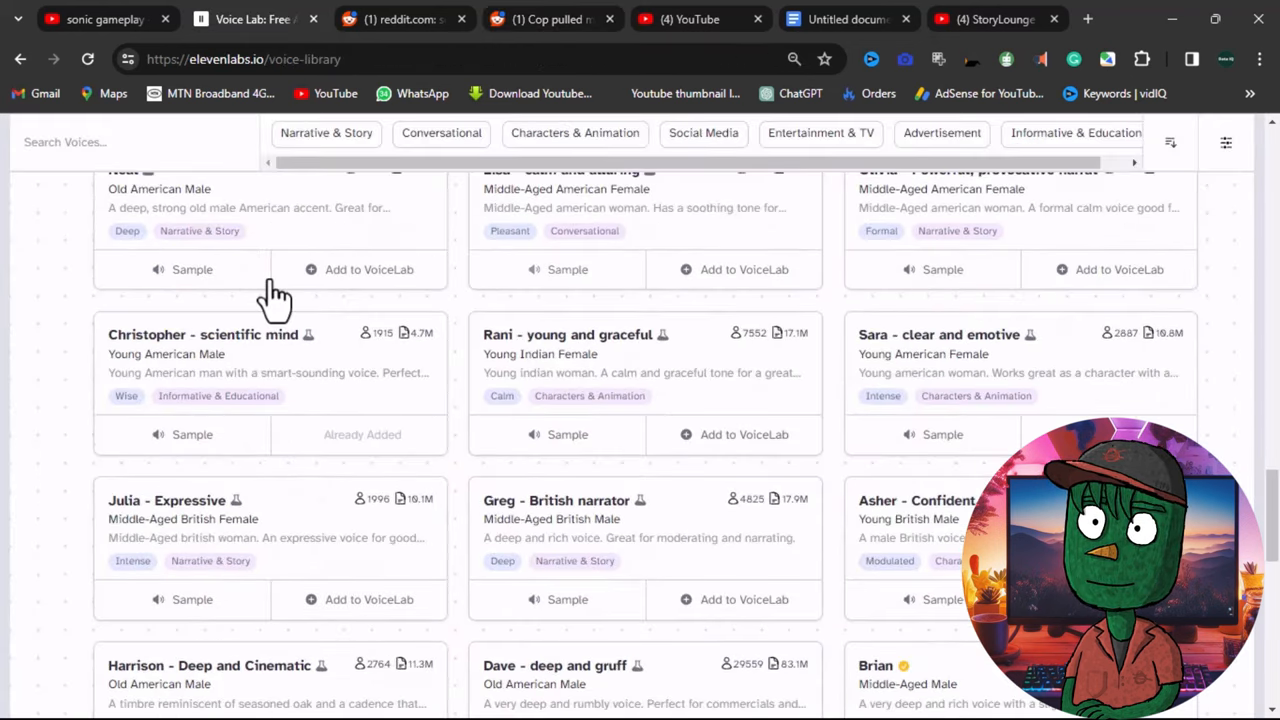
pyautogui.click(190, 436)
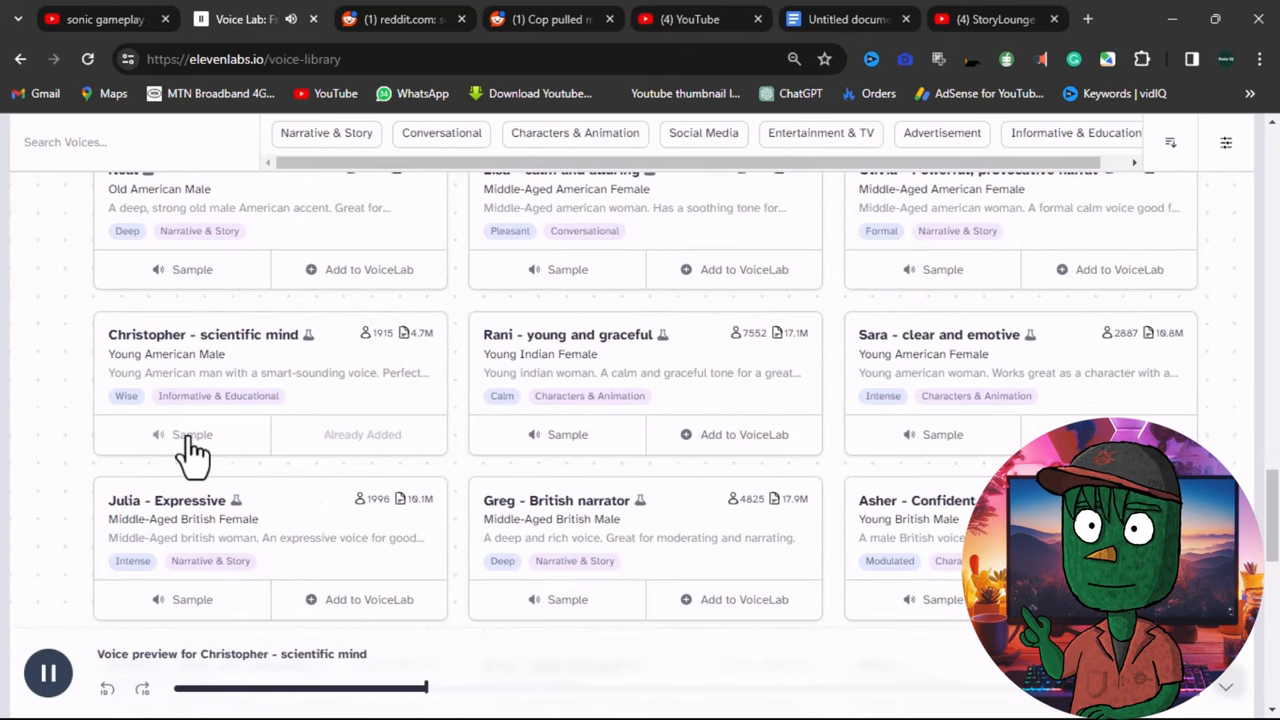
pyautogui.scroll(3, 842, 543)
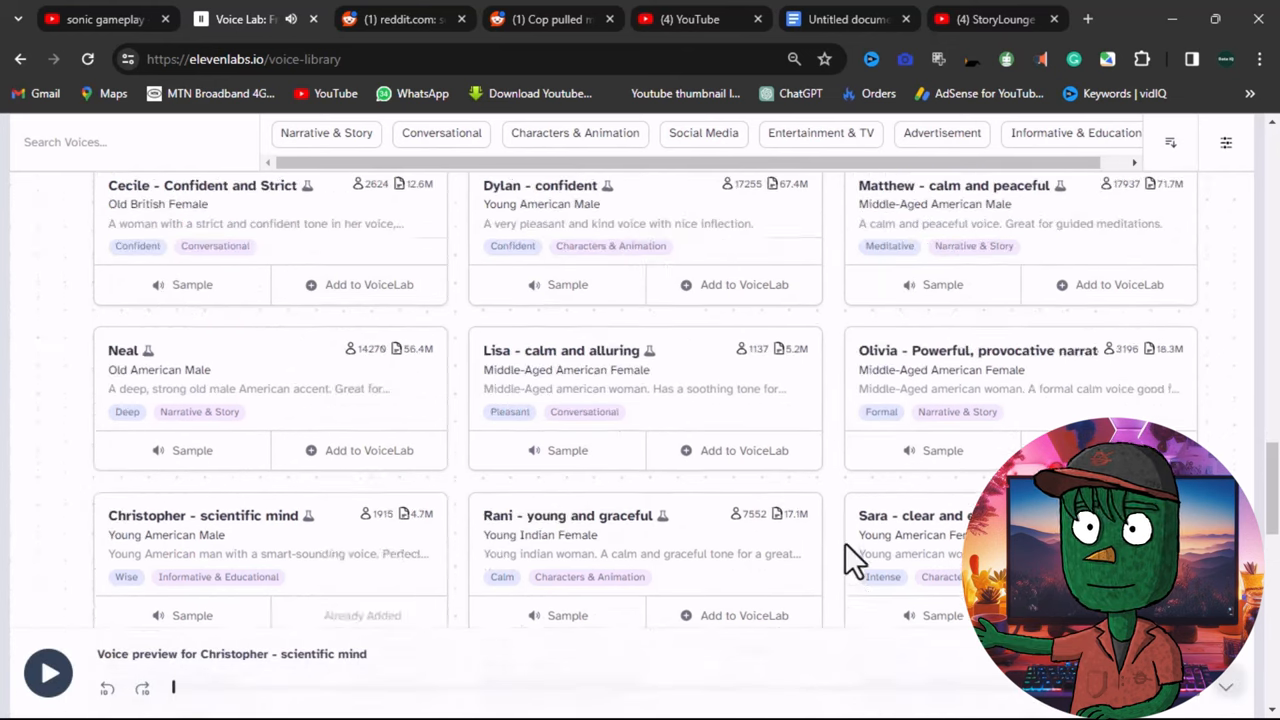
pyautogui.scroll(2, 845, 543)
pyautogui.scroll(3, 900, 515)
pyautogui.scroll(3, 900, 480)
pyautogui.scroll(1, 900, 450)
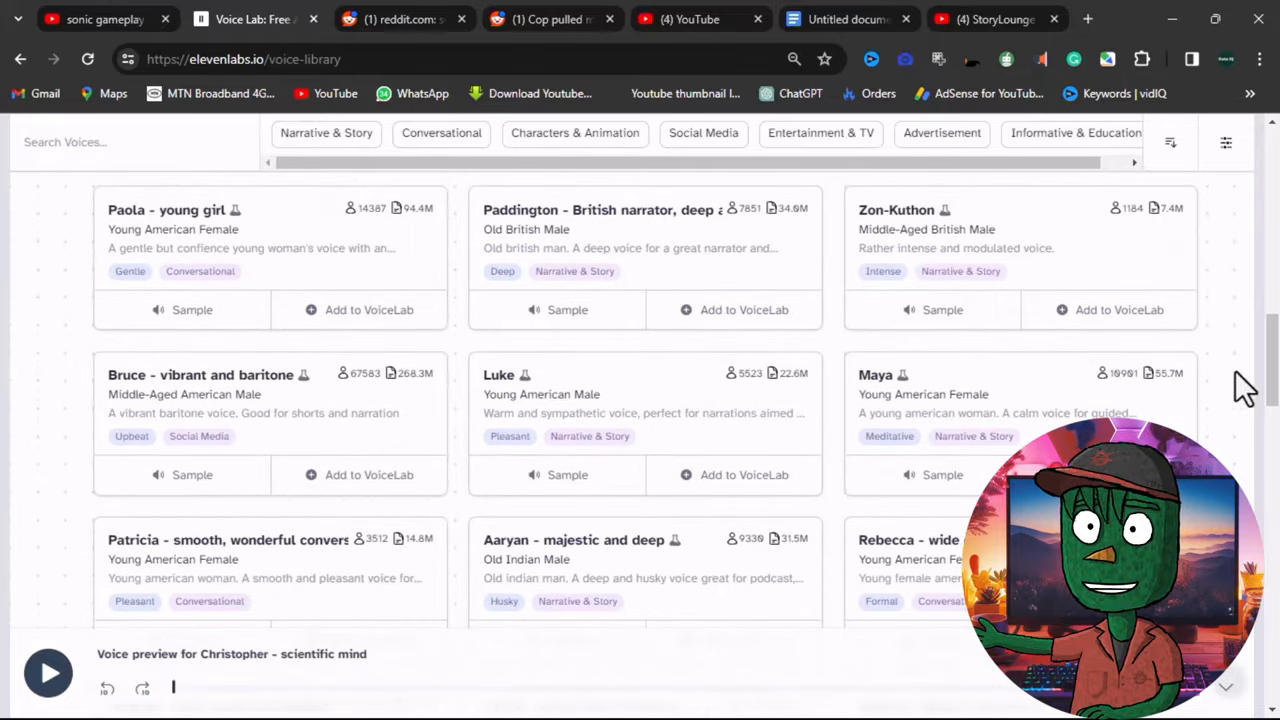
pyautogui.moveTo(1270, 365); pyautogui.dragTo(1274, 90)
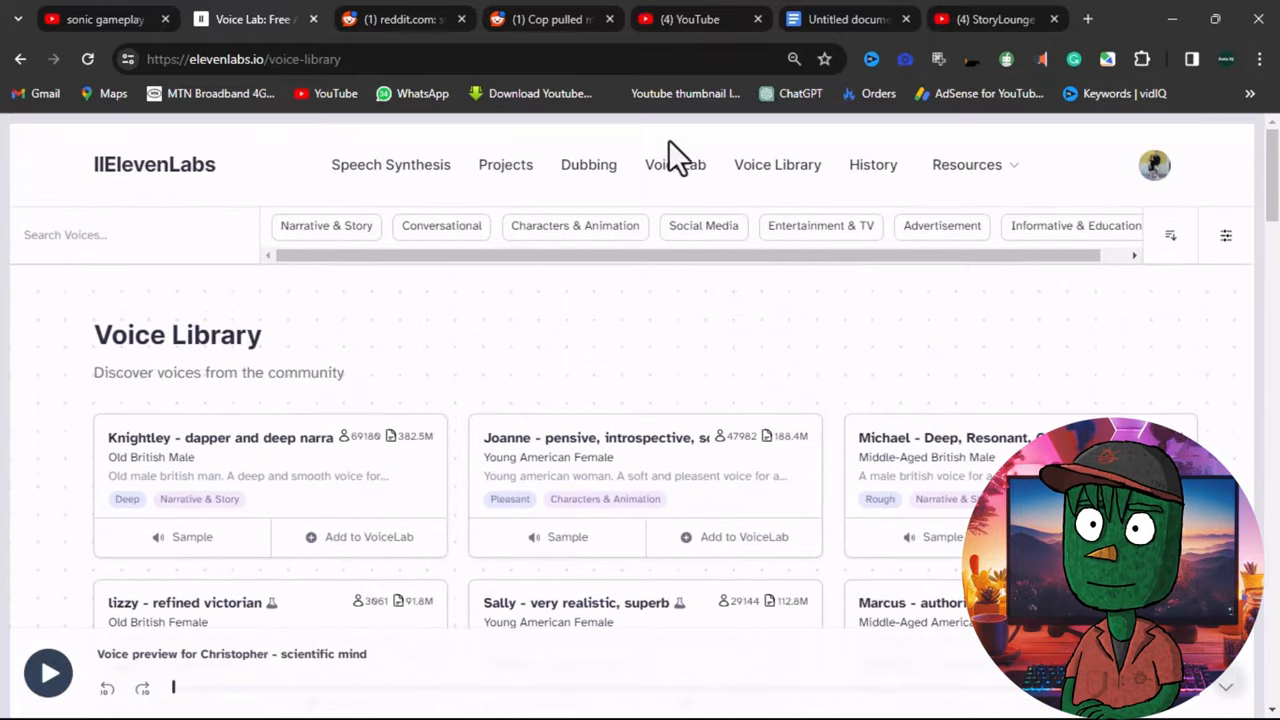
# - Use the Christopher - scientific mind voice from VoiceLab for text to speech
pyautogui.click(675, 164)
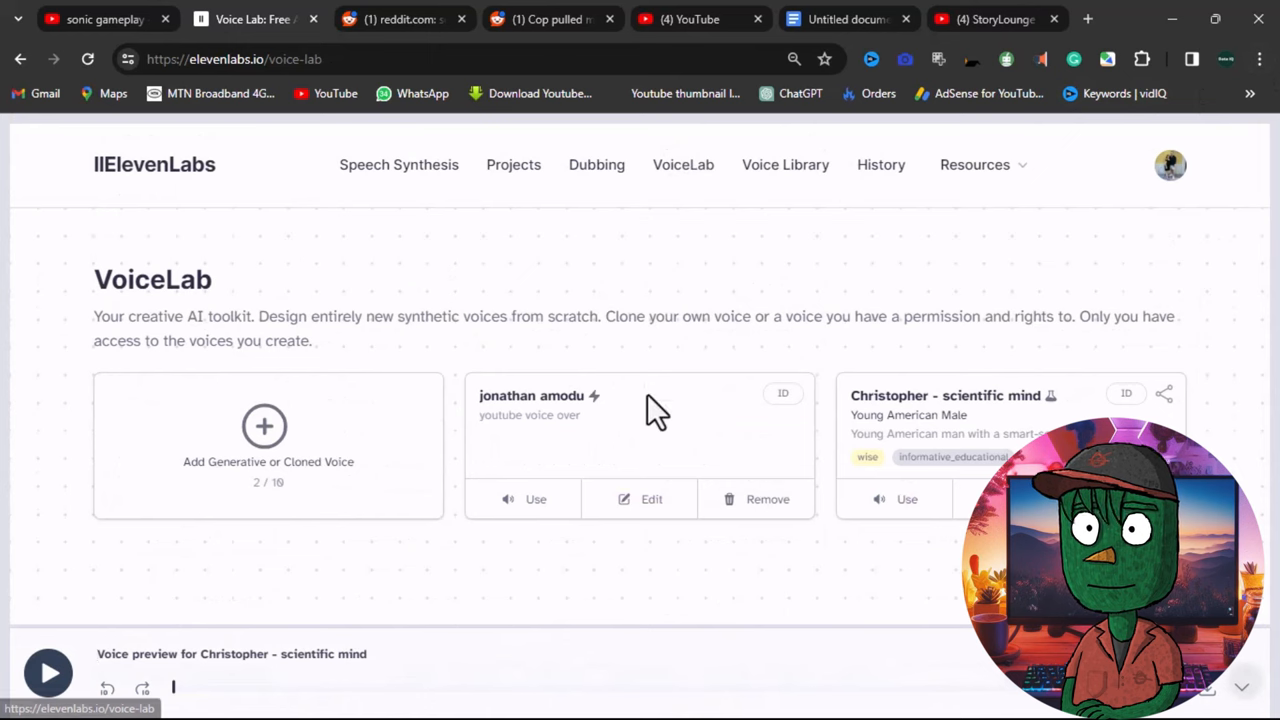
pyautogui.click(905, 499)
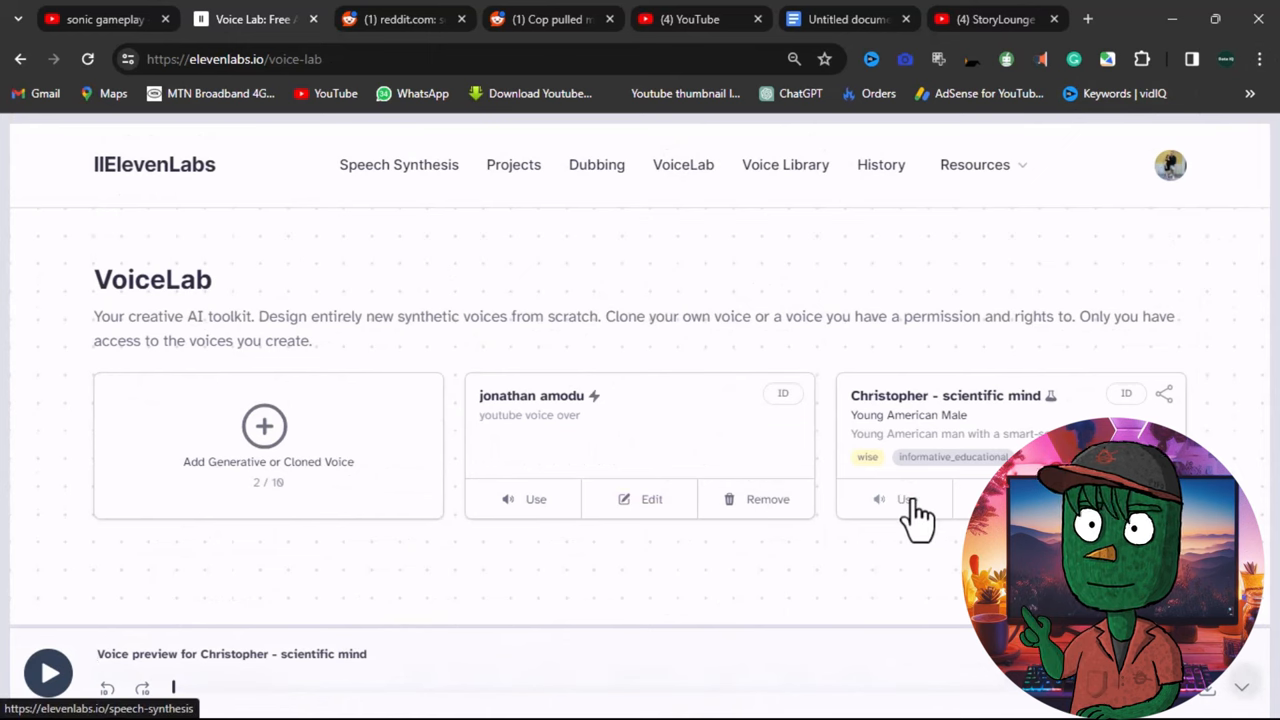
pyautogui.scroll(-4, 588, 438)
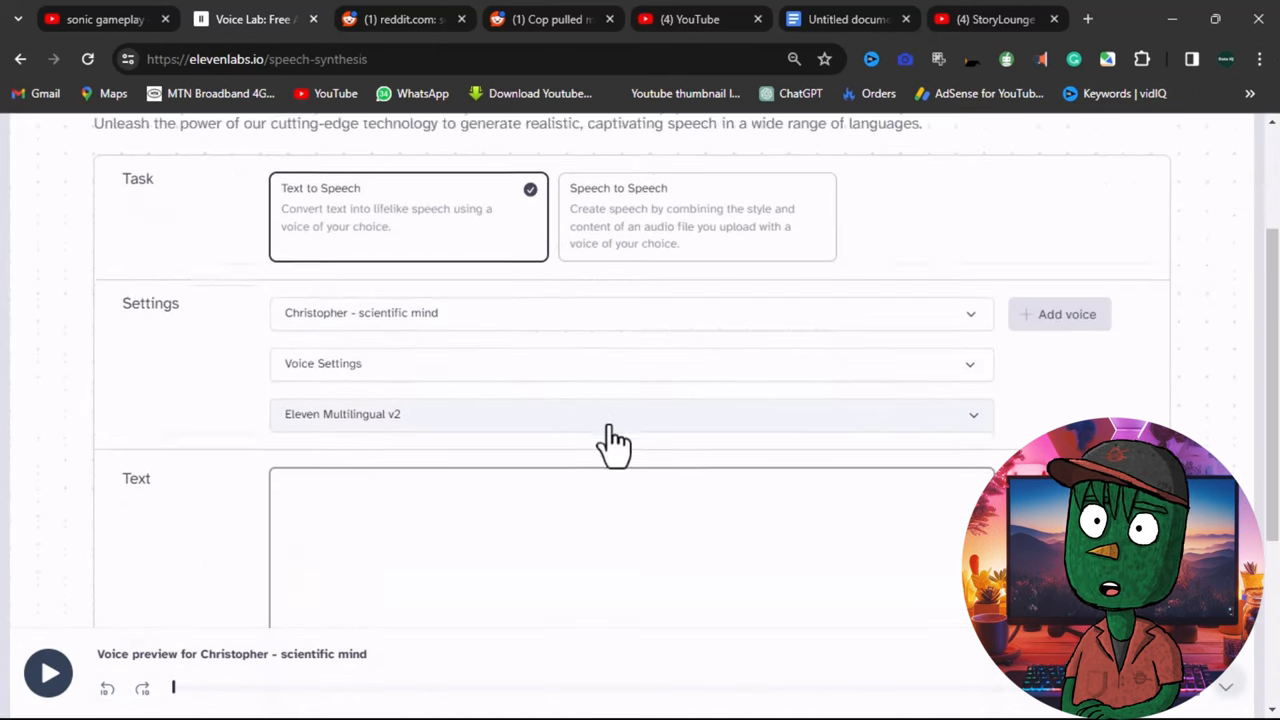
pyautogui.click(602, 427)
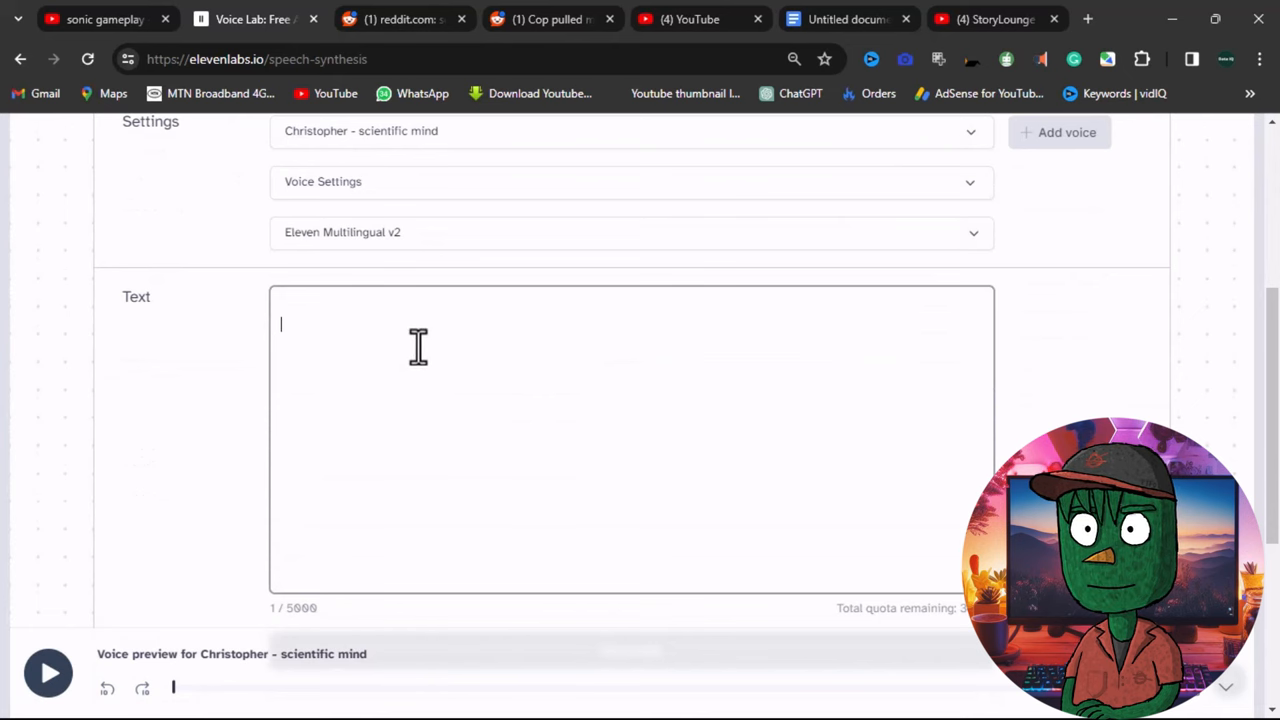
# - Copy the Reddit story text and paste it into the ElevenLabs script box
pyautogui.click(564, 13)
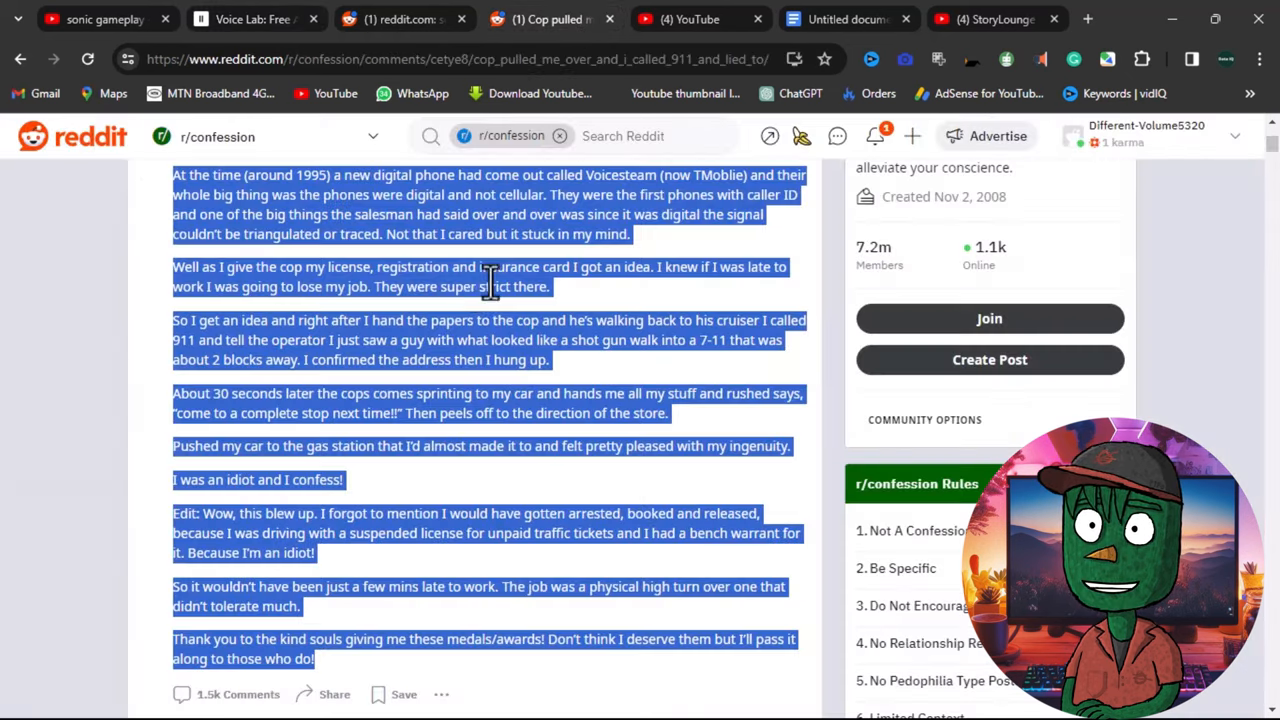
pyautogui.rightClick(330, 272)
pyautogui.click(402, 292)
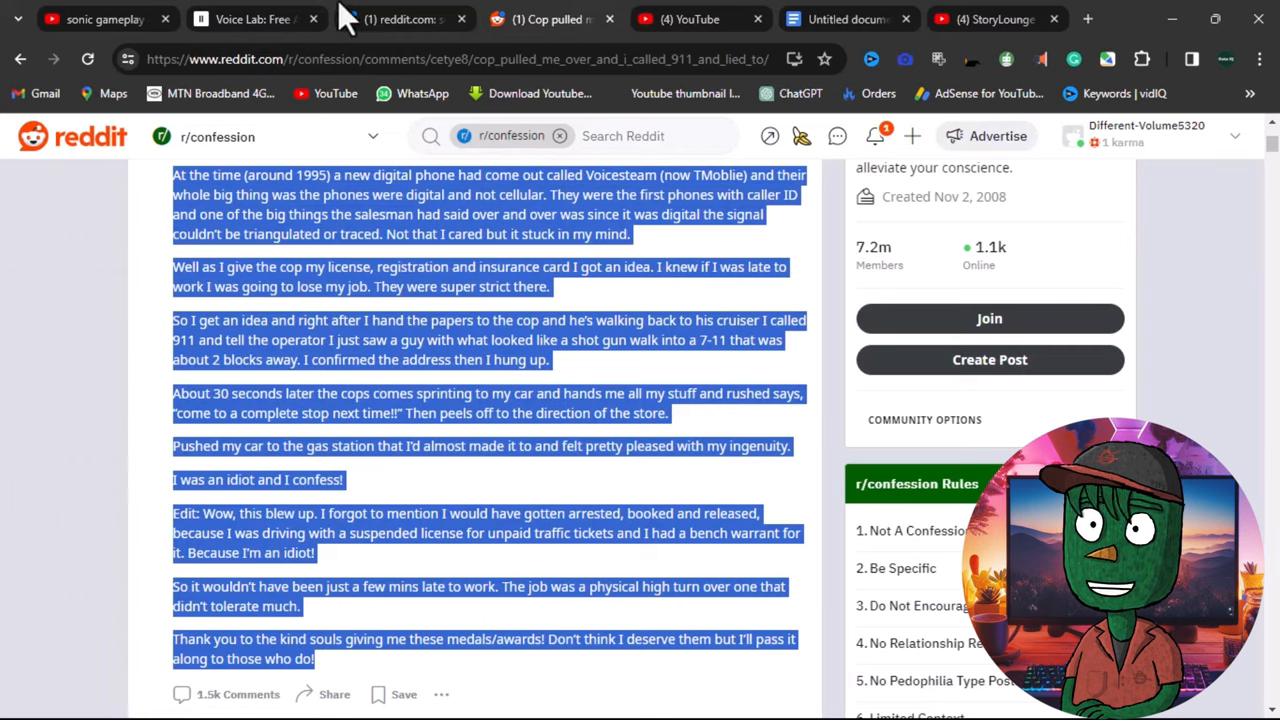
pyautogui.click(250, 19)
pyautogui.rightClick(378, 318)
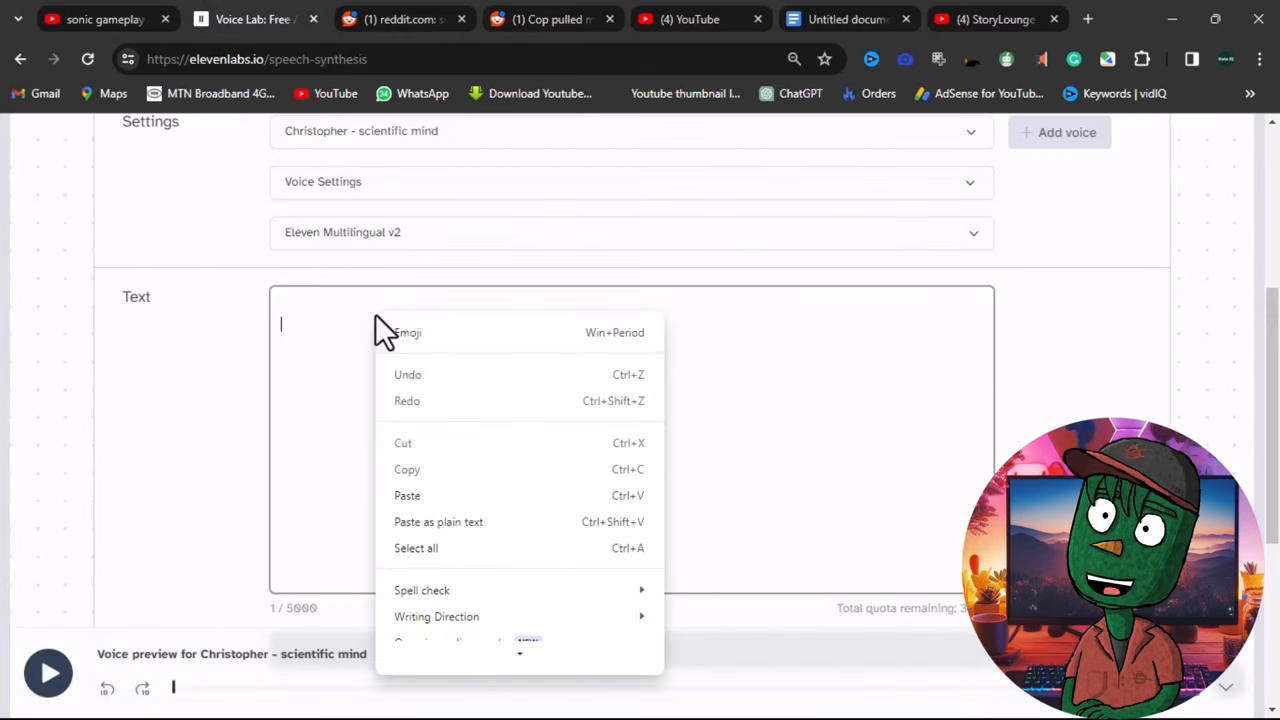
pyautogui.click(413, 496)
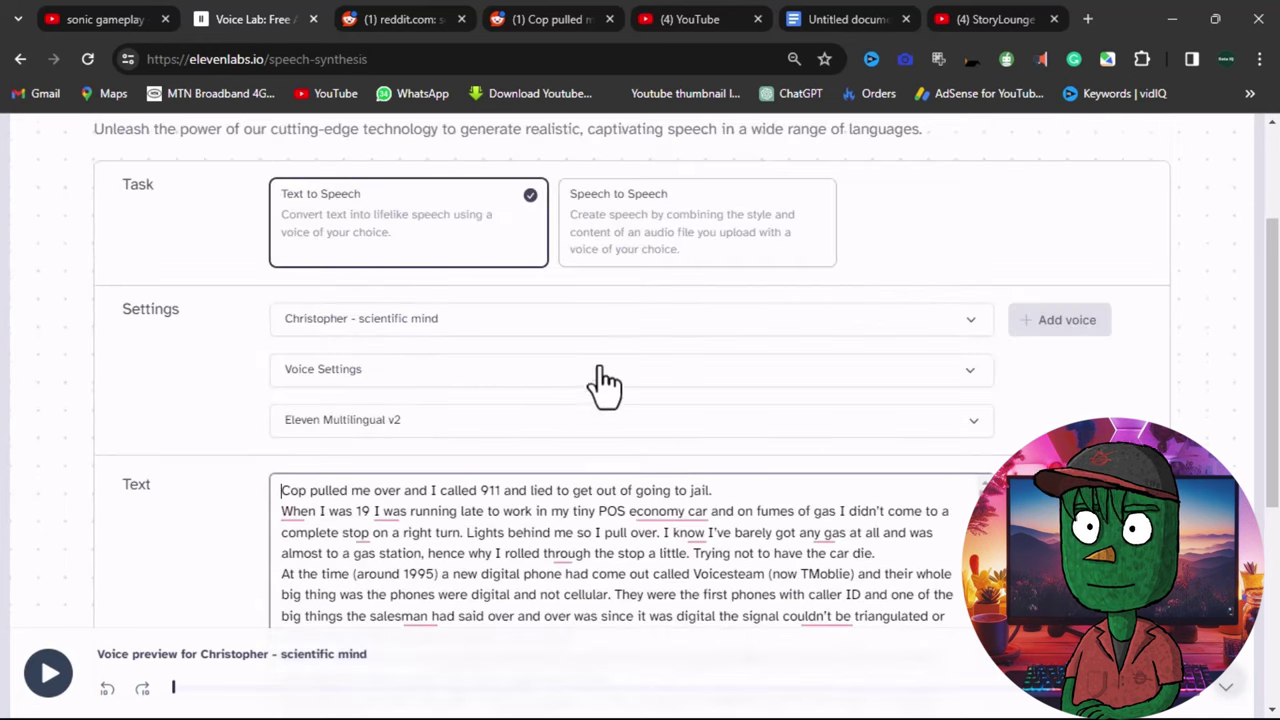
pyautogui.scroll(-3, 607, 383)
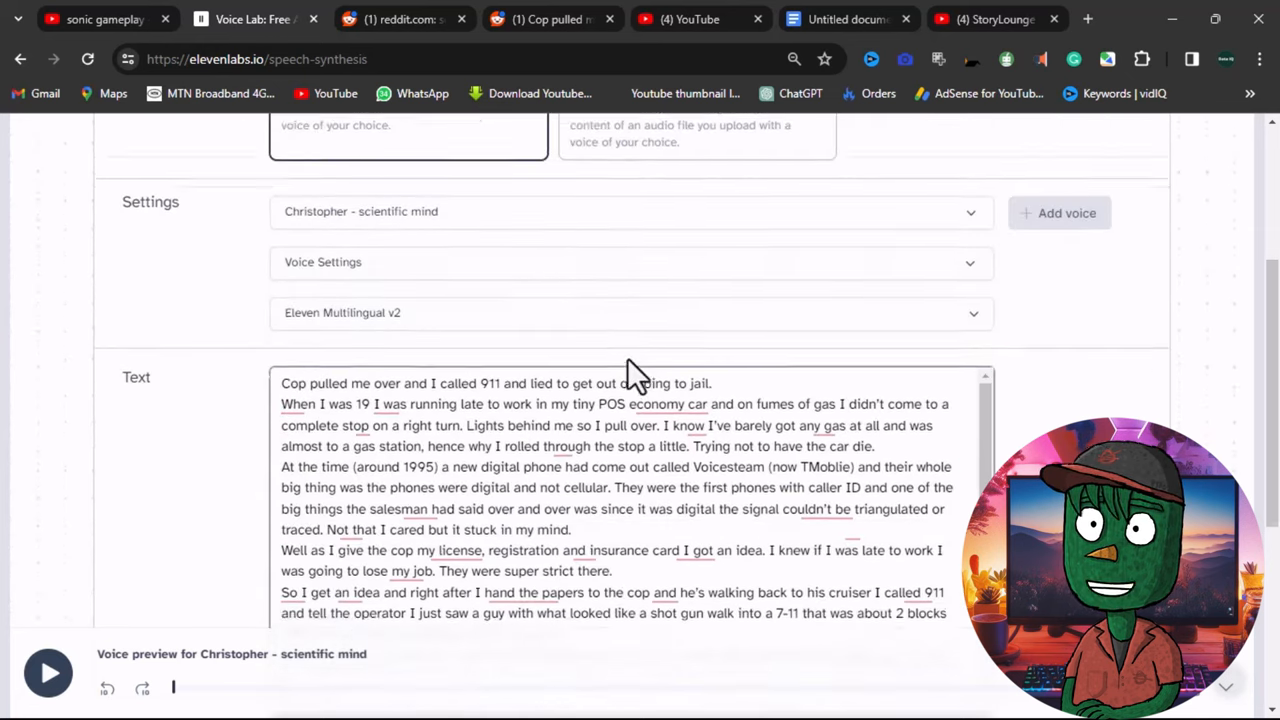
pyautogui.scroll(-3, 560, 380)
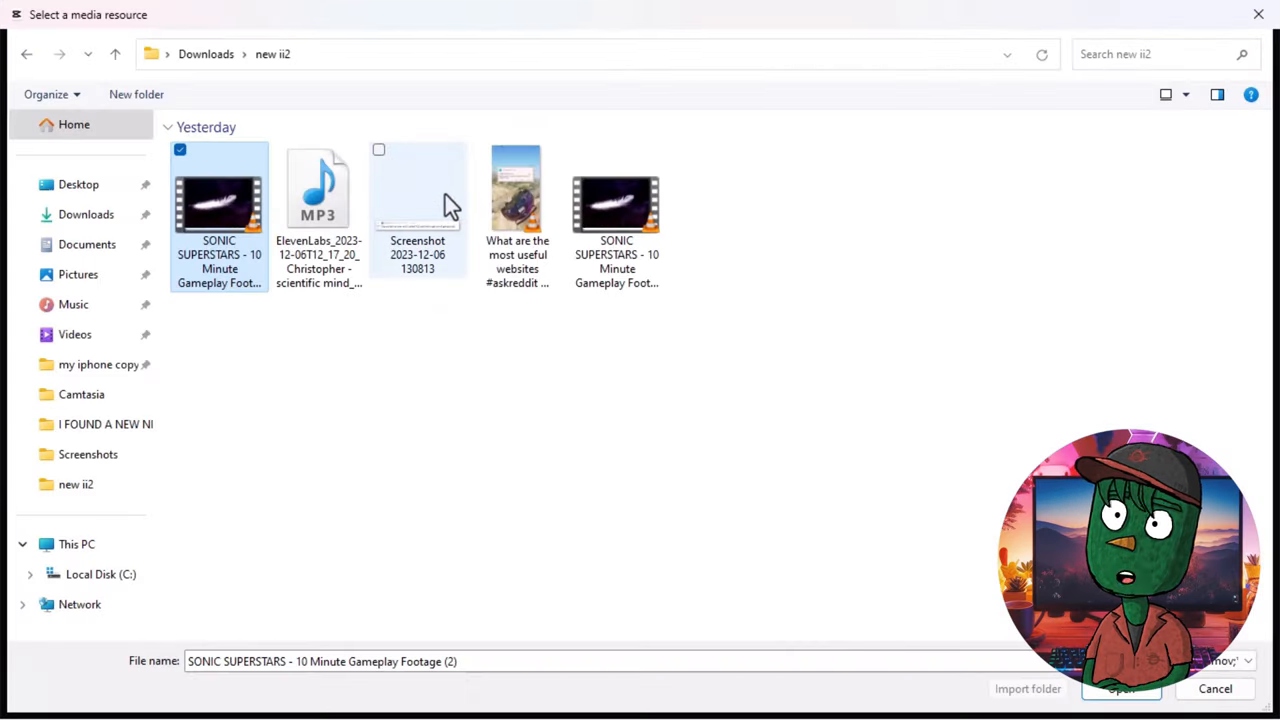
# - Import the gameplay, voiceover and screenshot, then place the Sonic gameplay on the timeline
pyautogui.keyDown('shift'); pyautogui.click(431, 194); pyautogui.keyUp('shift')
pyautogui.press('Return')
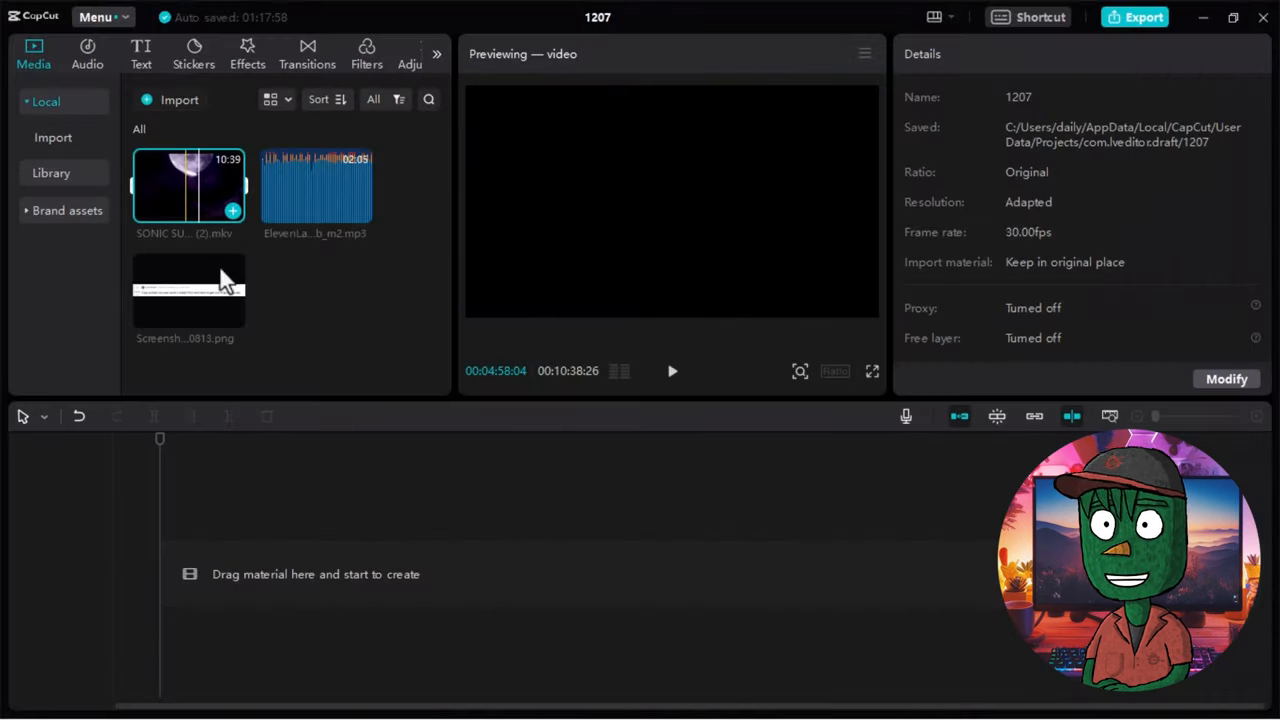
pyautogui.moveTo(188, 190)
pyautogui.mouseDown()
pyautogui.moveTo(216, 560)
pyautogui.moveTo(175, 585)
pyautogui.mouseUp()
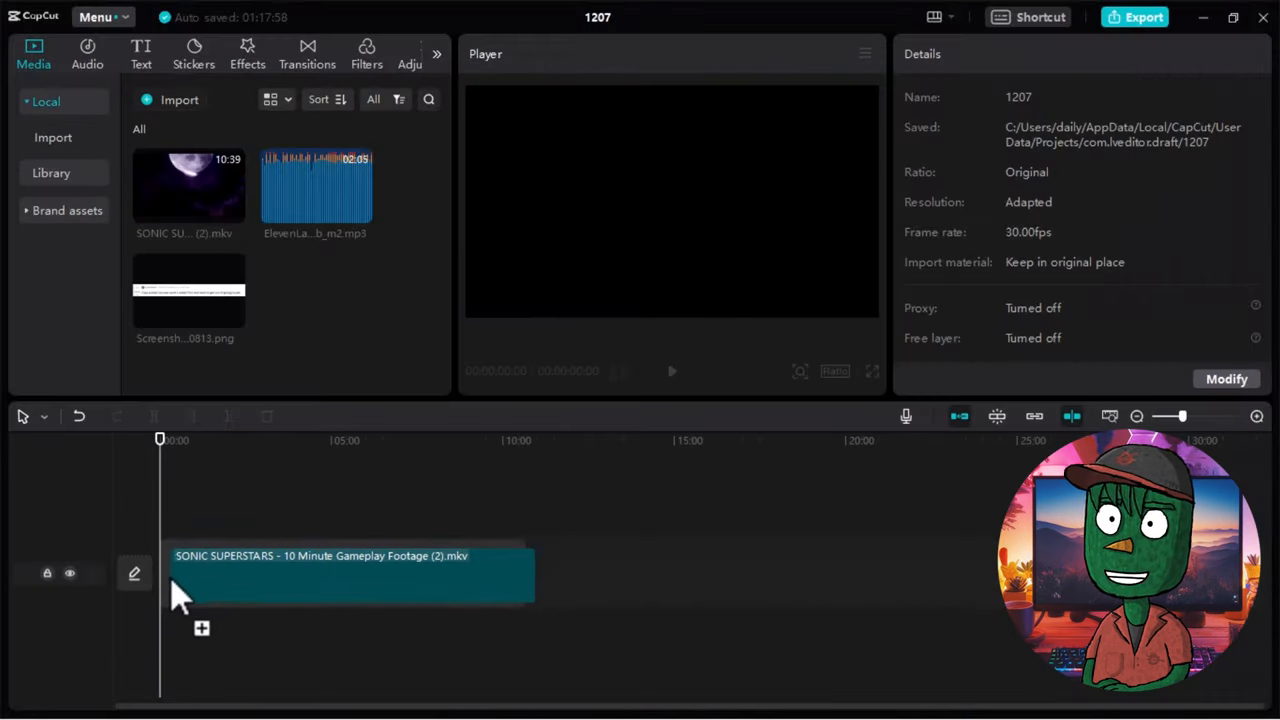
pyautogui.click(327, 570)
# - Zoom into the timeline for a closer look at the gameplay clip
pyautogui.click(1185, 416)
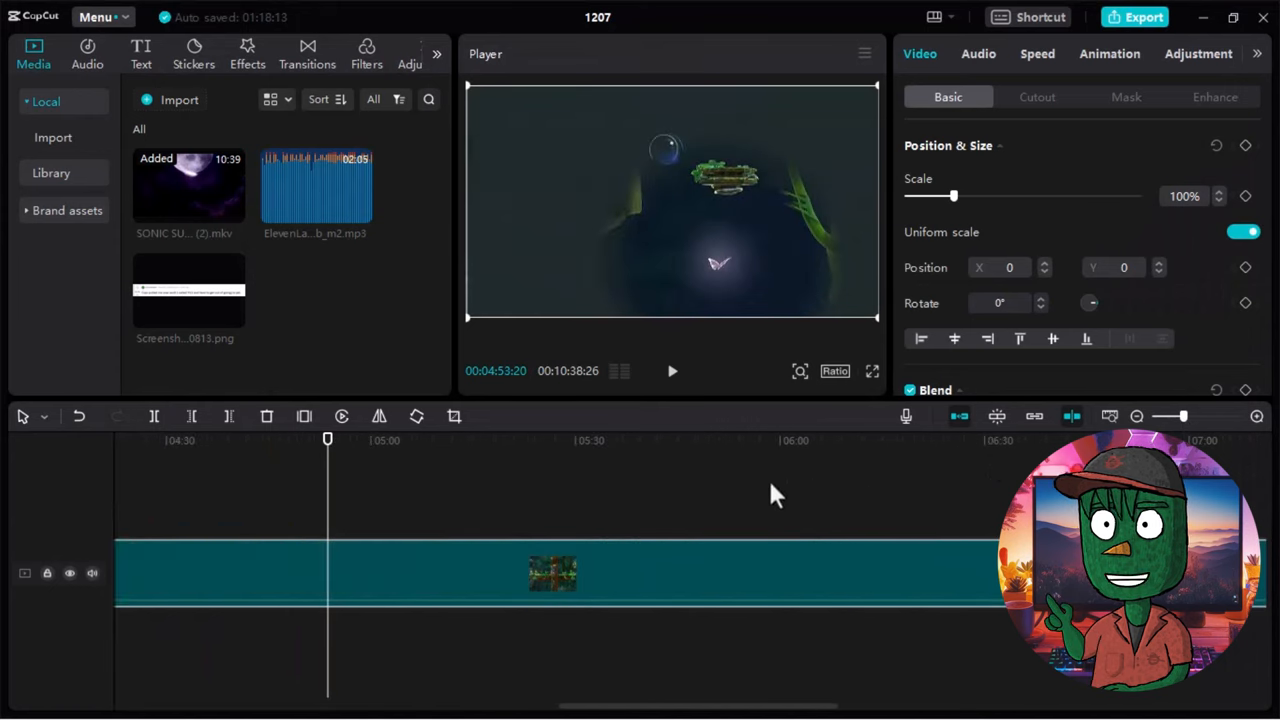
pyautogui.moveTo(327, 440)
pyautogui.mouseDown()
pyautogui.moveTo(333, 455)
pyautogui.moveTo(957, 440)
pyautogui.mouseUp()
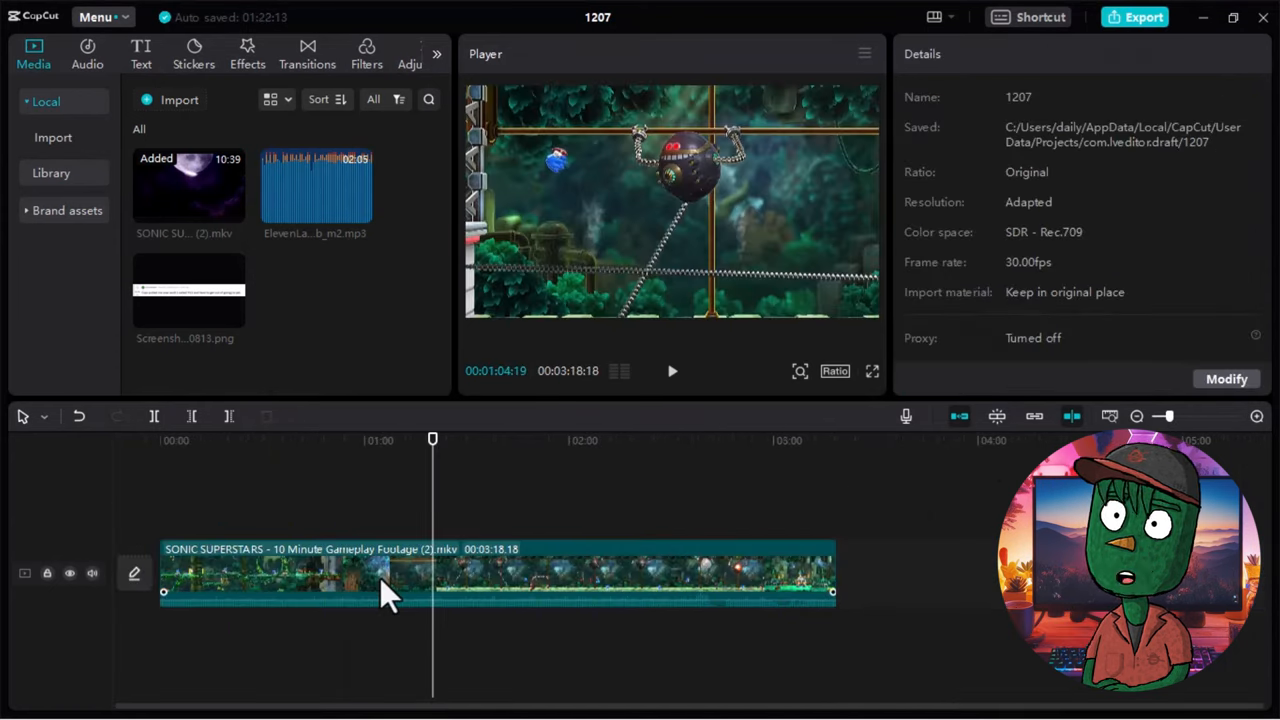
# - Undo an extracted gameplay audio and add the ElevenLabs voiceover beneath the gameplay
pyautogui.rightClick(380, 577)
pyautogui.click(428, 540)
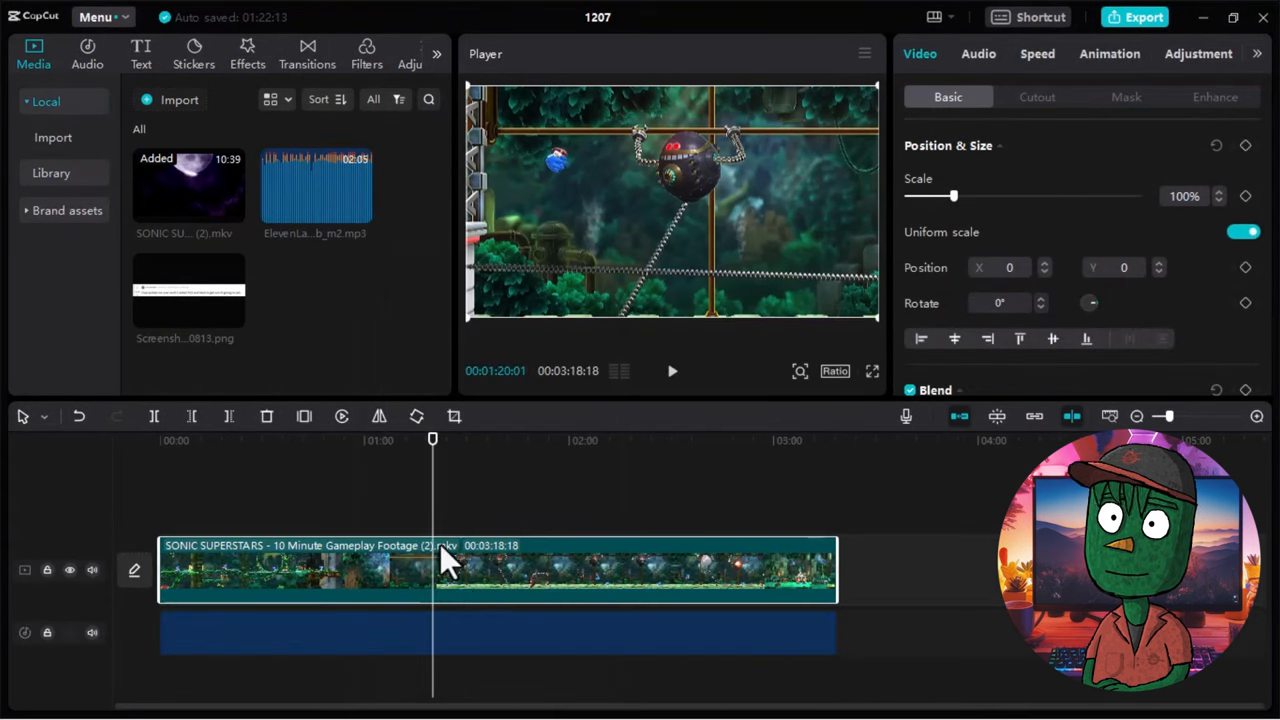
pyautogui.hotkey('ctrl', 'z')
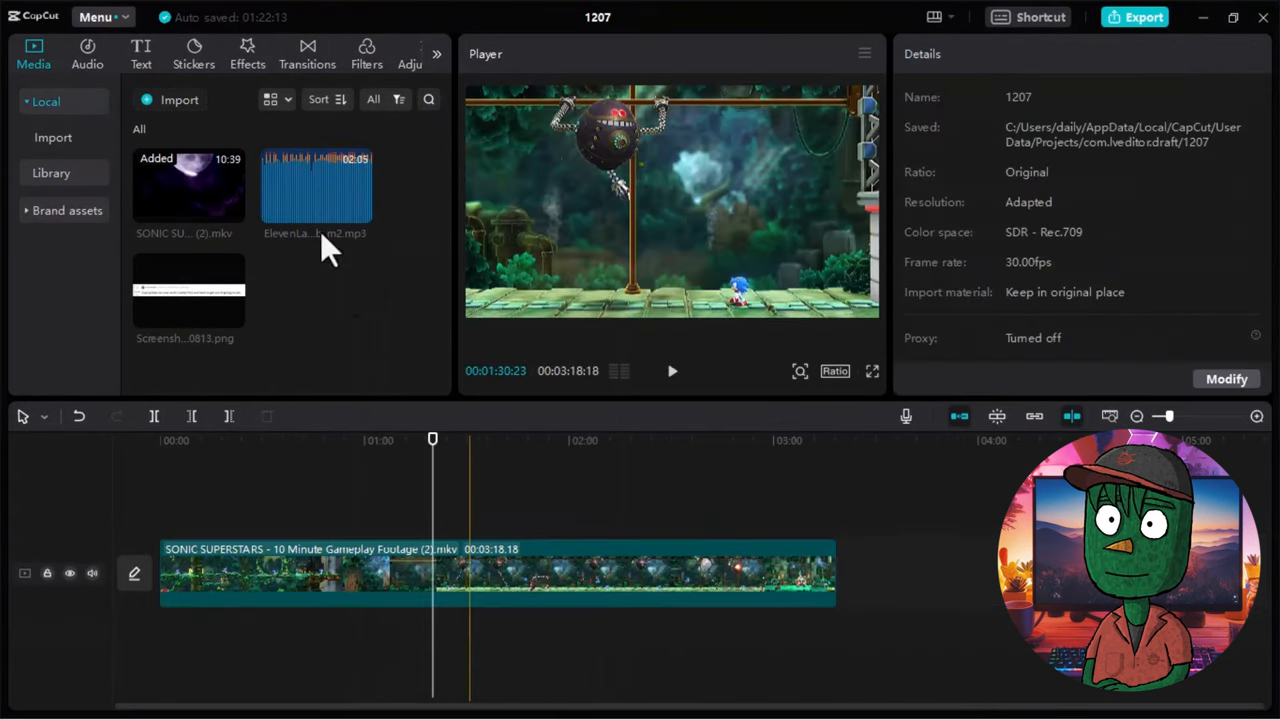
pyautogui.moveTo(317, 190); pyautogui.dragTo(290, 650)
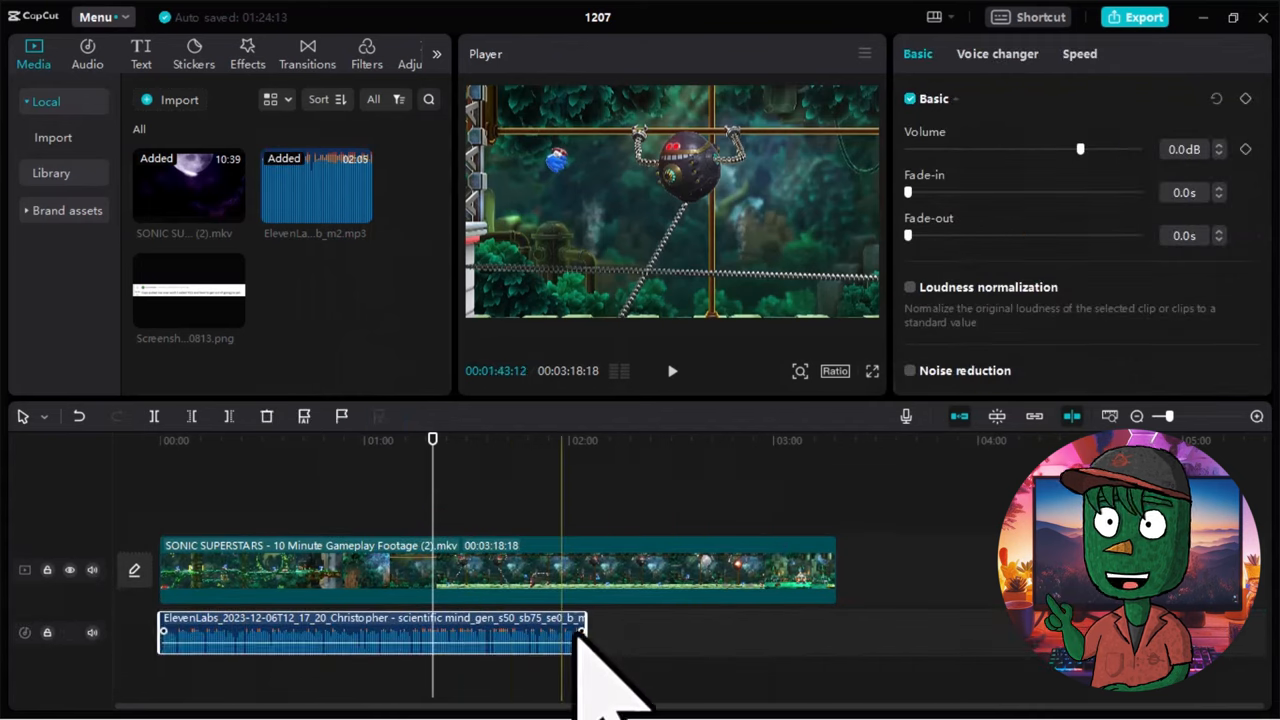
# - Trim the gameplay clip to end exactly with the voiceover at 2:04 and bring up the aspect ratio choices
pyautogui.click(820, 575)
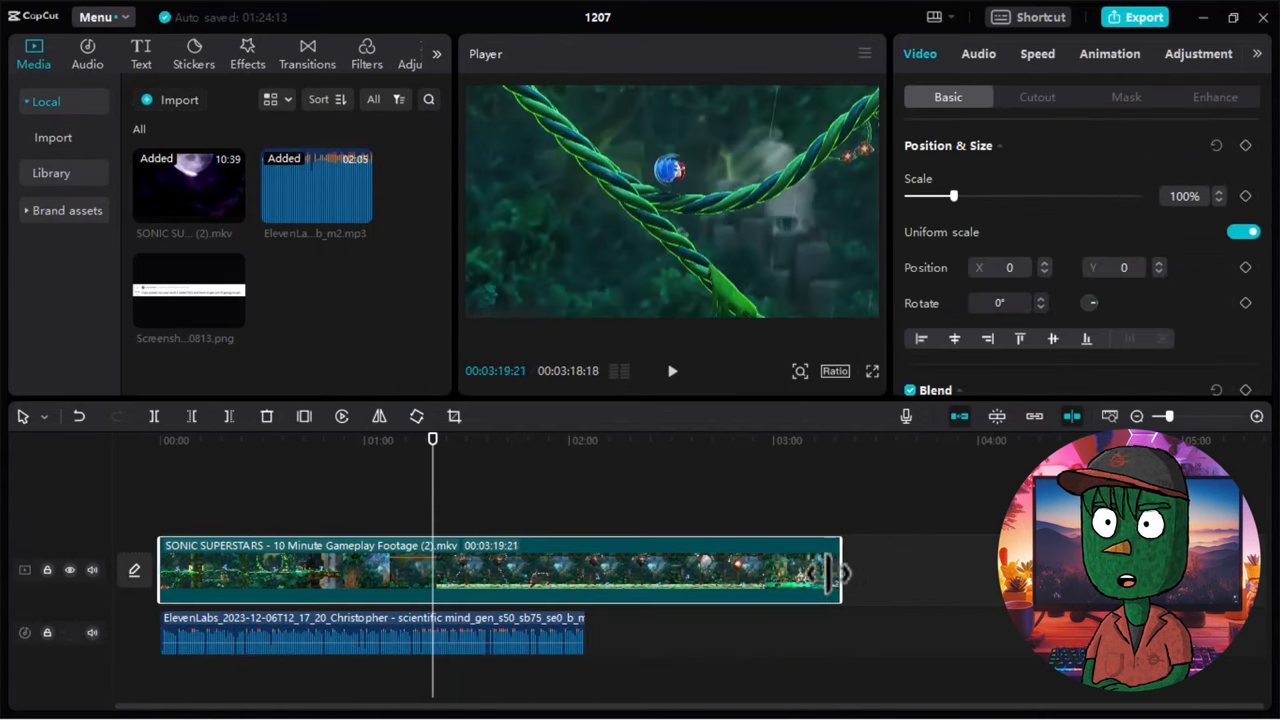
pyautogui.moveTo(838, 572); pyautogui.dragTo(600, 580)
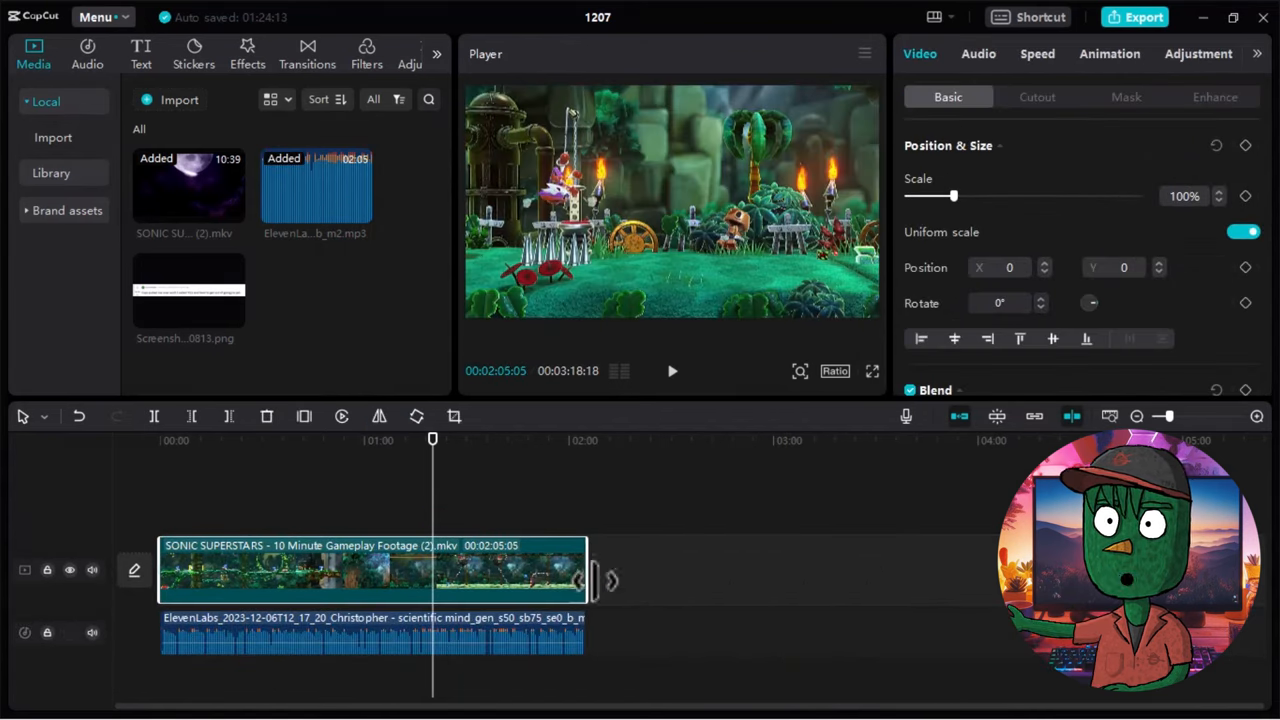
pyautogui.click(583, 500)
pyautogui.moveTo(1170, 416); pyautogui.dragTo(1203, 416)
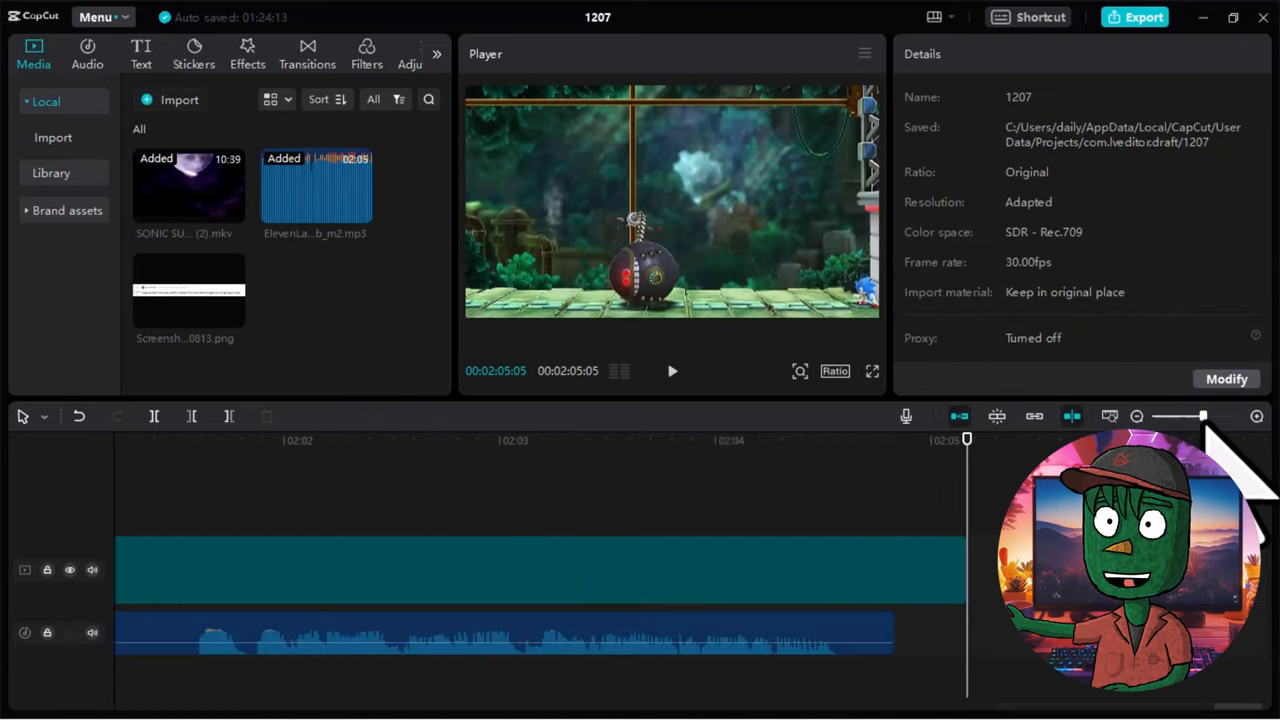
pyautogui.click(955, 570)
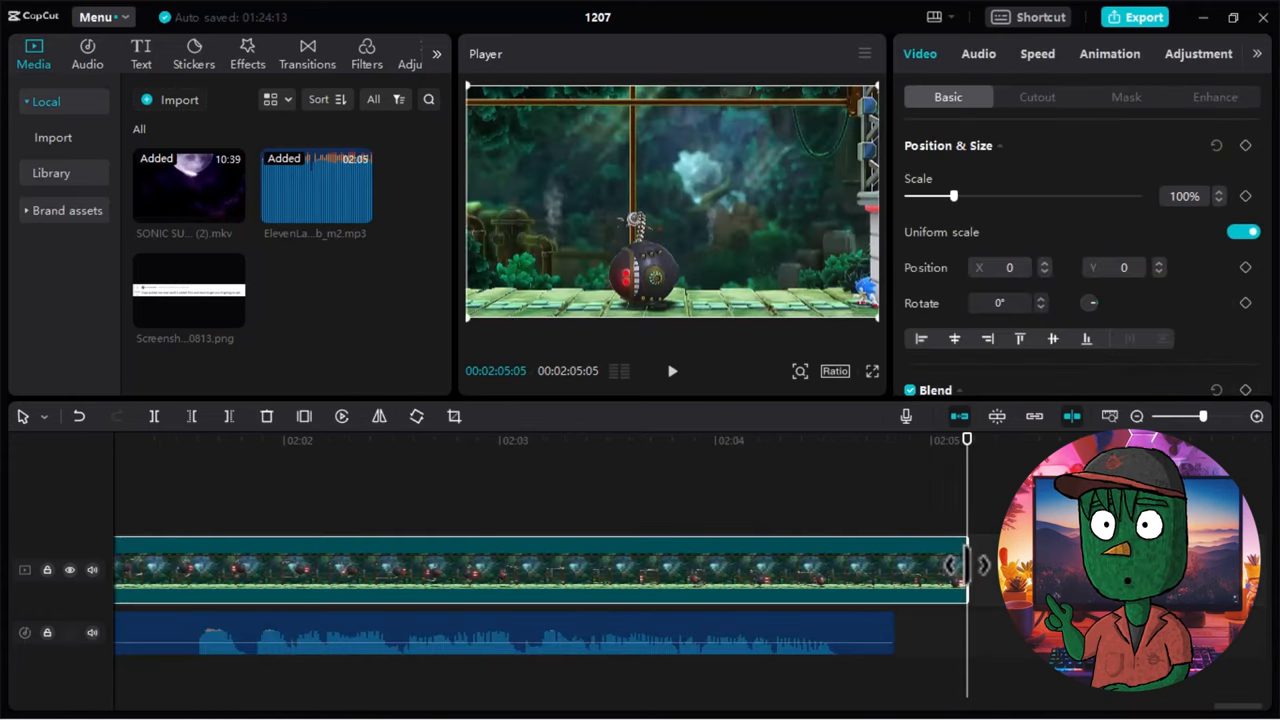
pyautogui.moveTo(955, 570); pyautogui.dragTo(905, 570)
pyautogui.hotkey('shift', 'z')
pyautogui.click(835, 371)
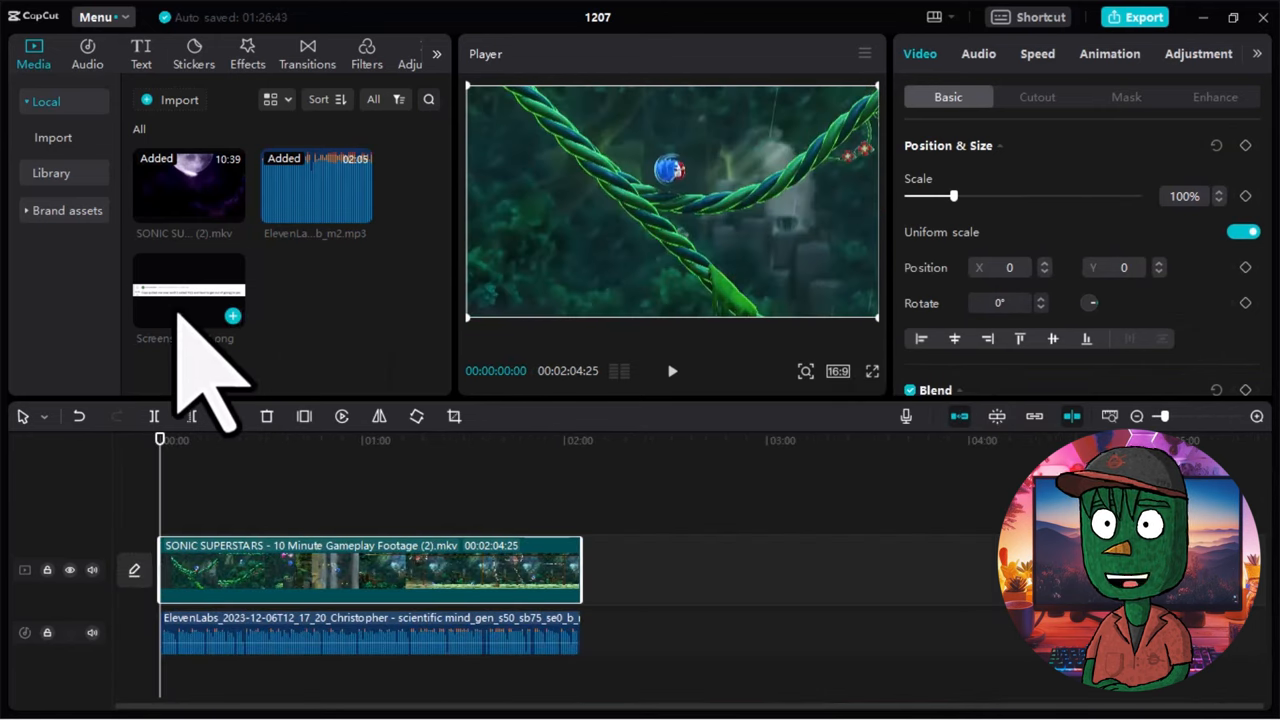
# - Overlay the Reddit screenshot at 00:00, nudge it up, and give it a Roll Right entrance animation
pyautogui.moveTo(190, 300)
pyautogui.mouseDown()
pyautogui.moveTo(160, 530)
pyautogui.moveTo(165, 515)
pyautogui.mouseUp()
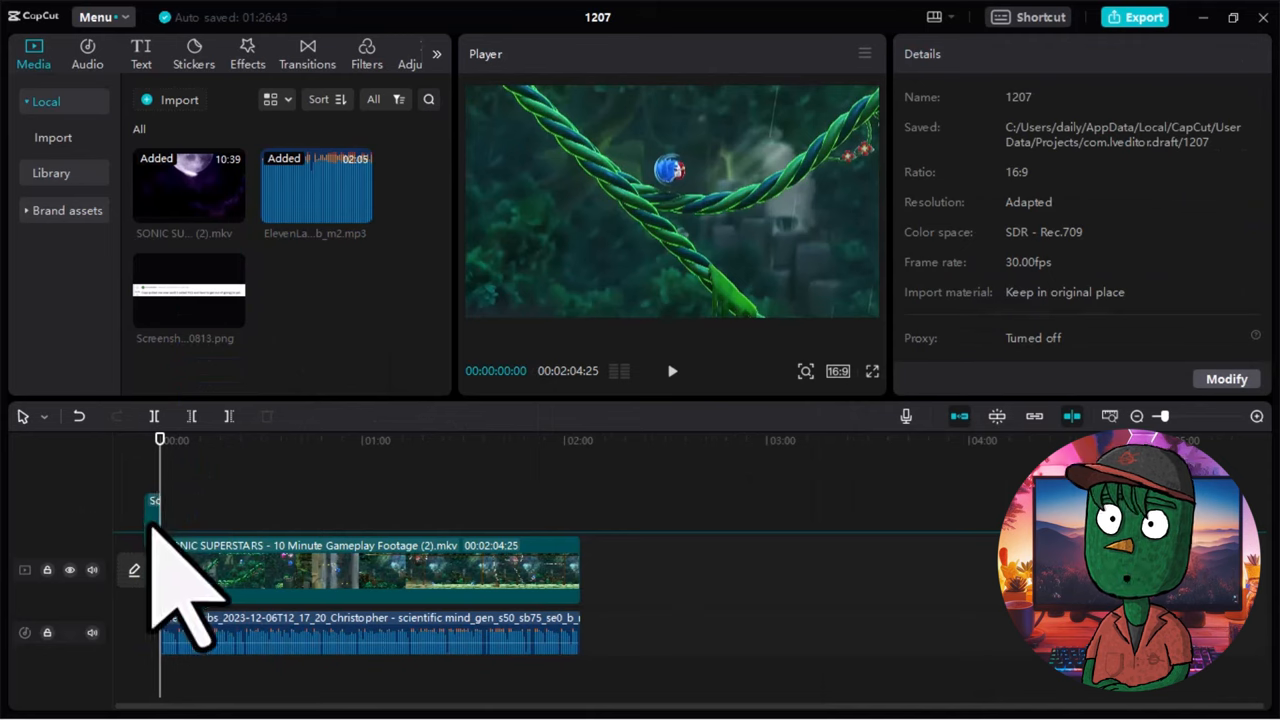
pyautogui.moveTo(625, 180); pyautogui.dragTo(640, 172)
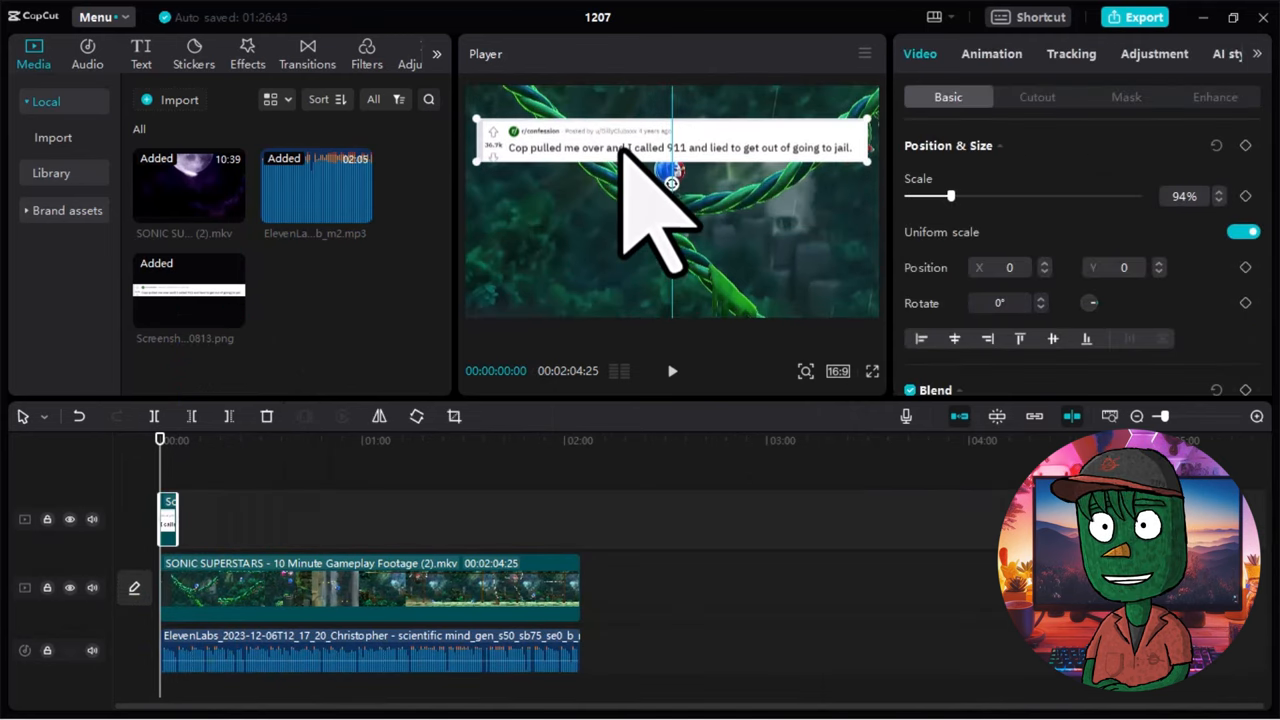
pyautogui.click(991, 53)
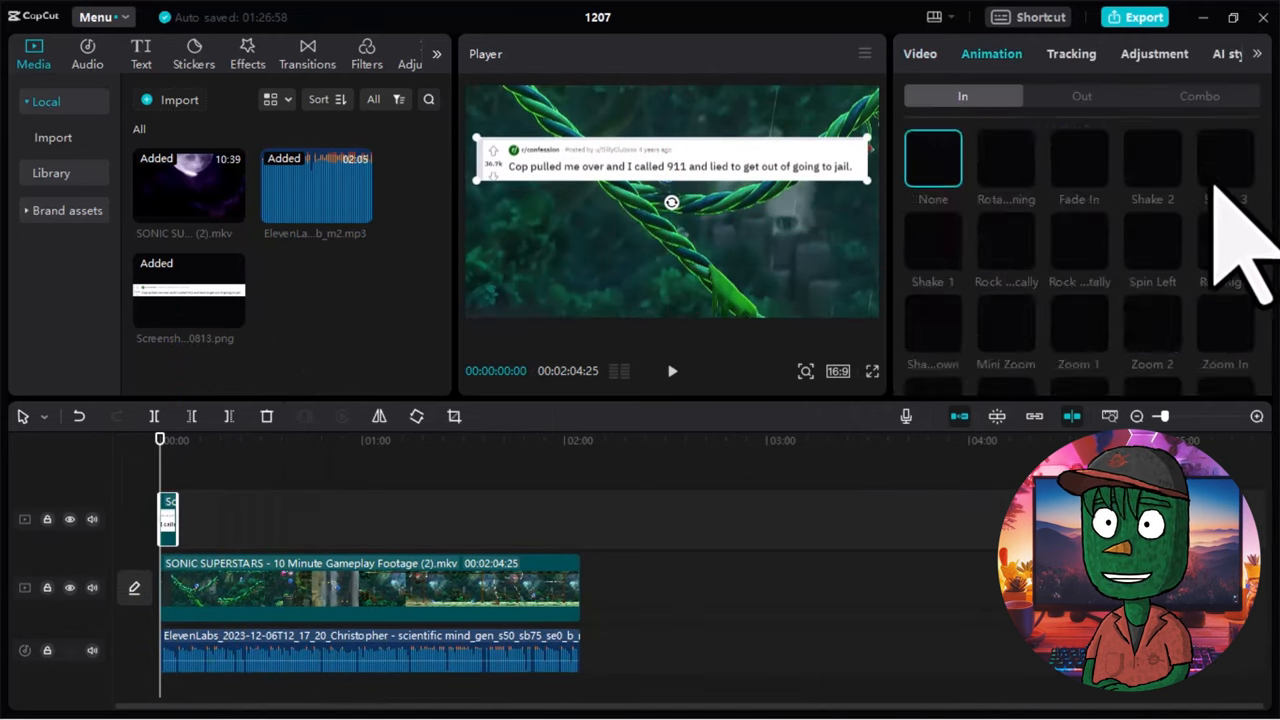
pyautogui.click(1225, 190)
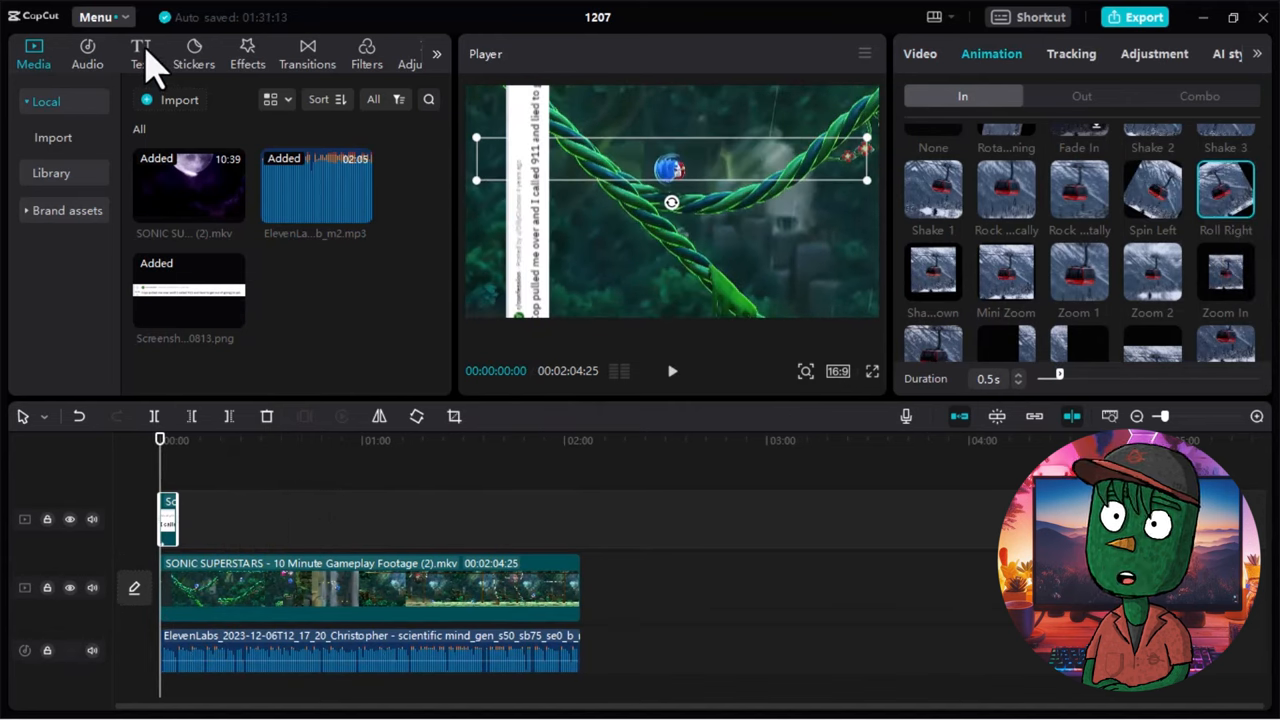
# - Create English auto captions from the voiceover and return the playhead near the start
pyautogui.click(141, 54)
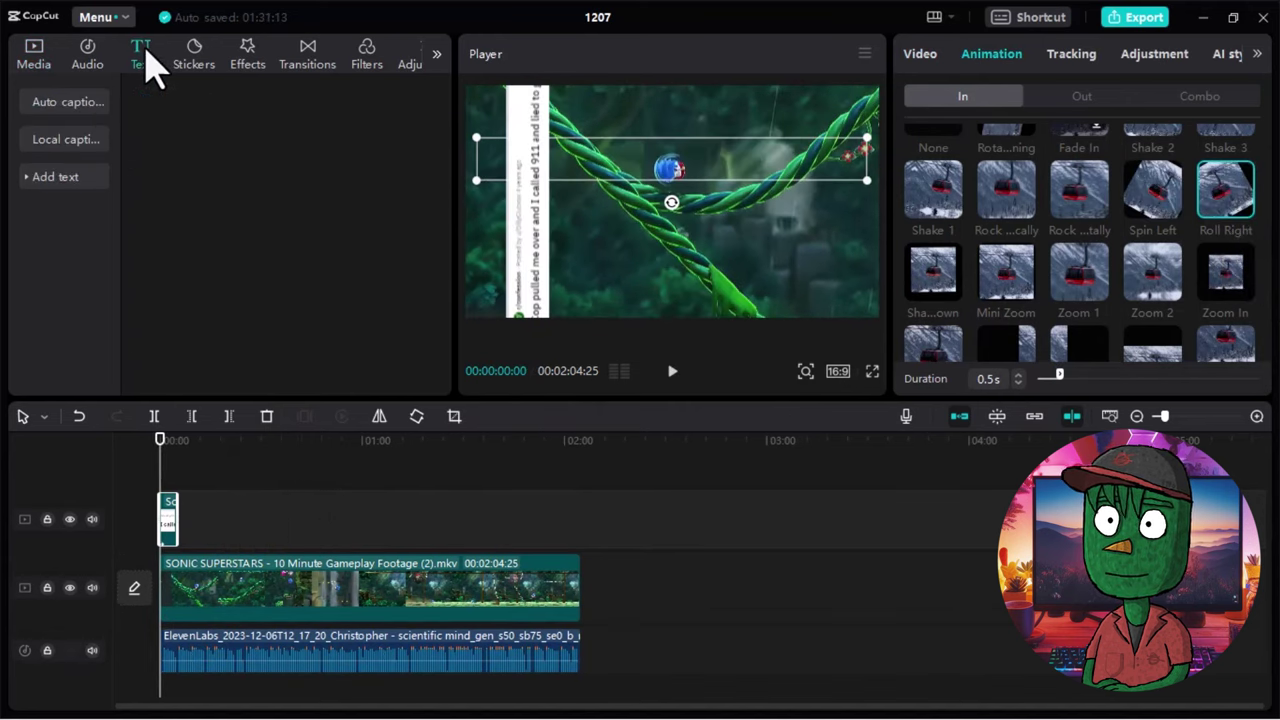
pyautogui.click(66, 102)
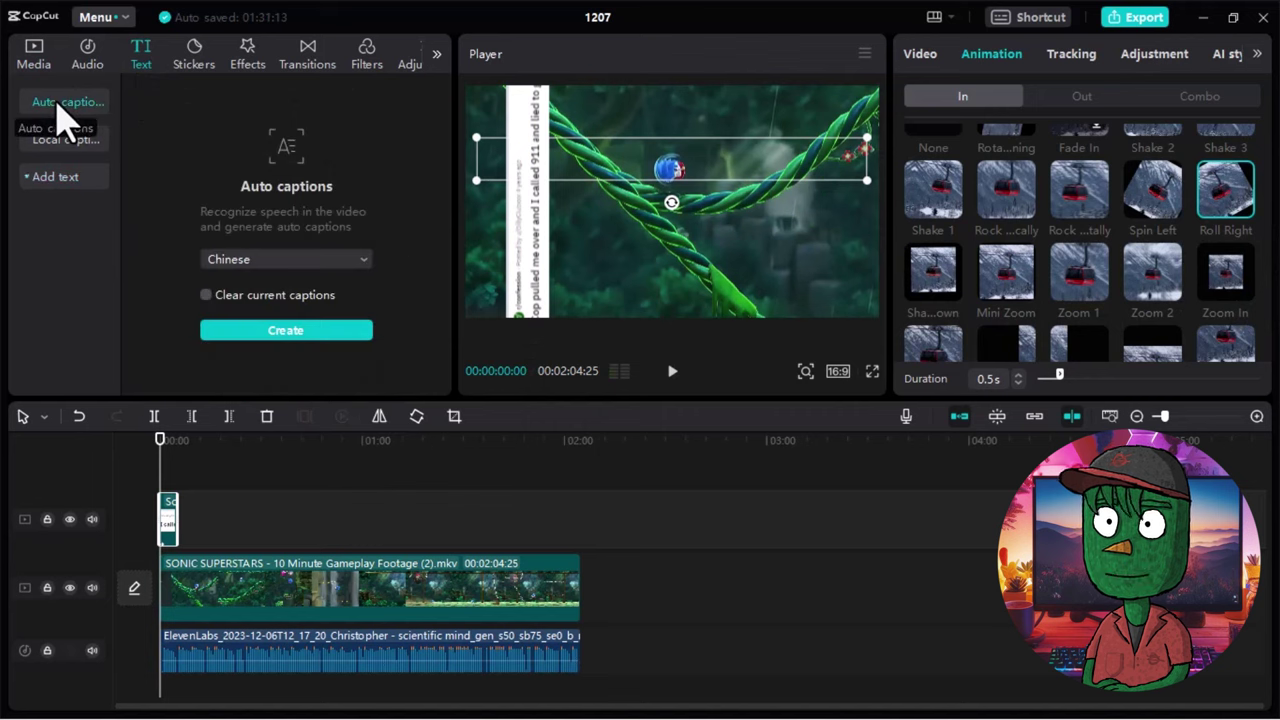
pyautogui.click(284, 260)
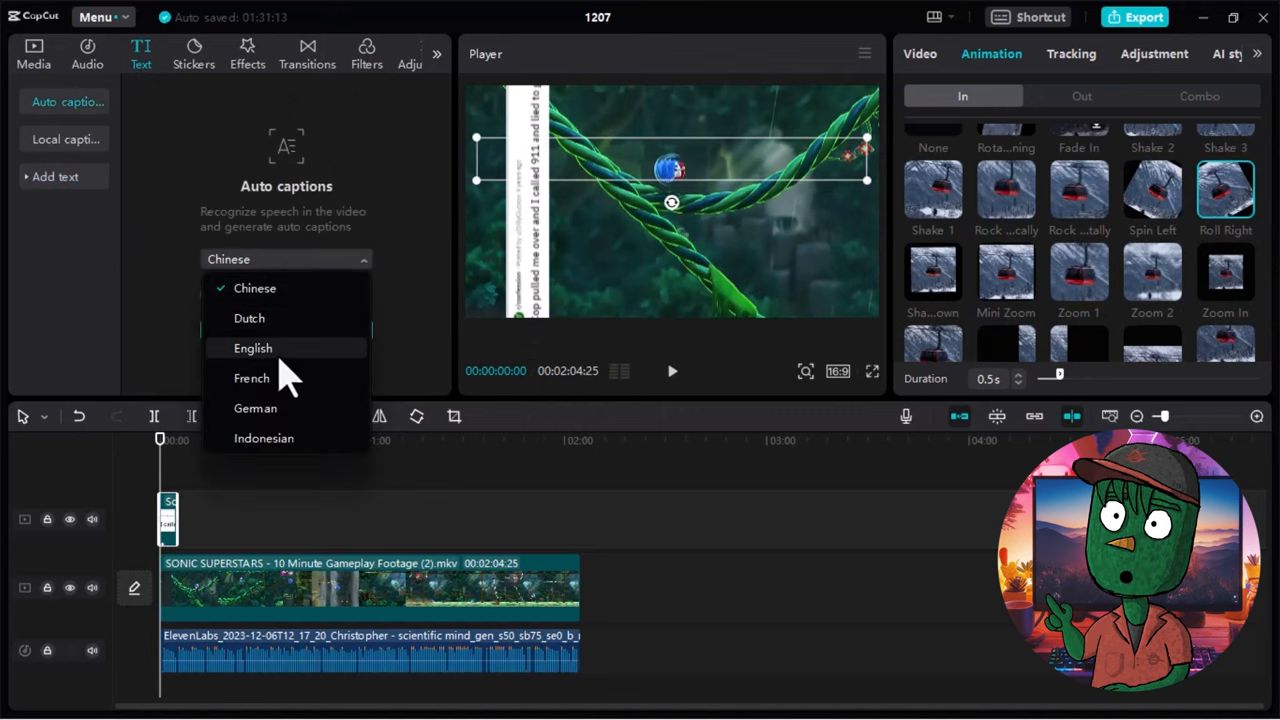
pyautogui.click(280, 348)
pyautogui.click(285, 330)
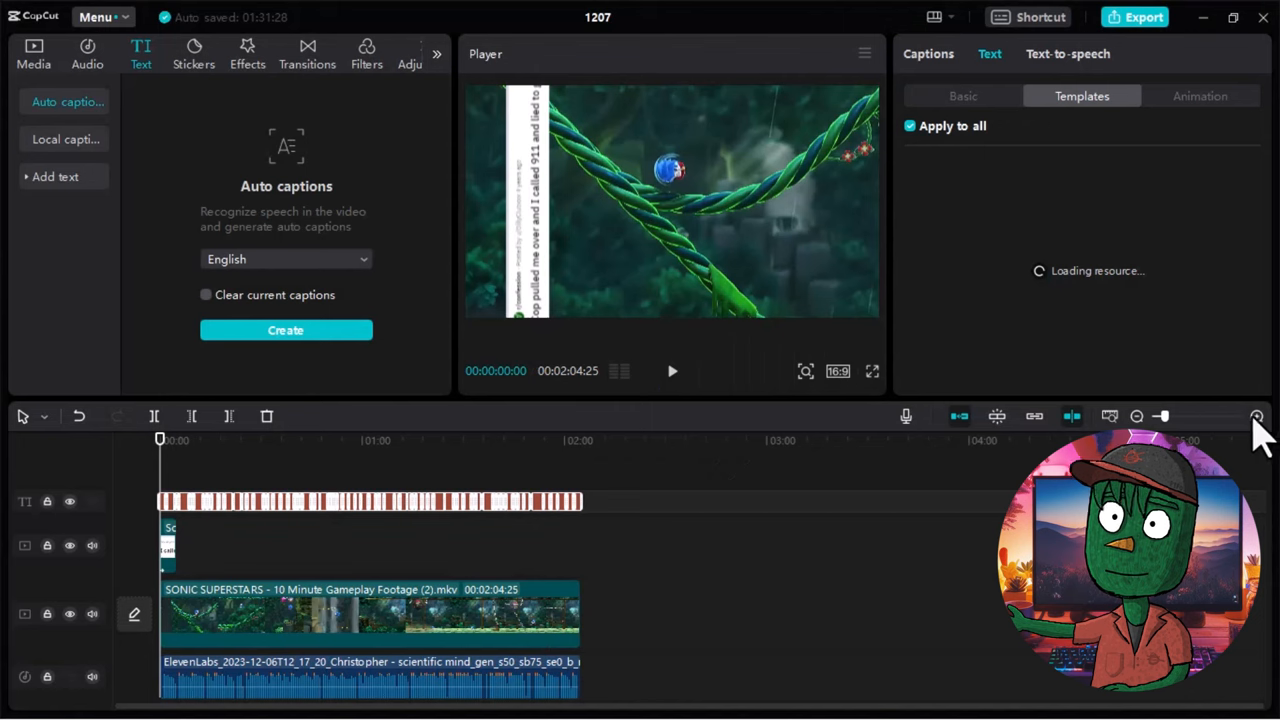
pyautogui.moveTo(166, 470); pyautogui.dragTo(157, 485)
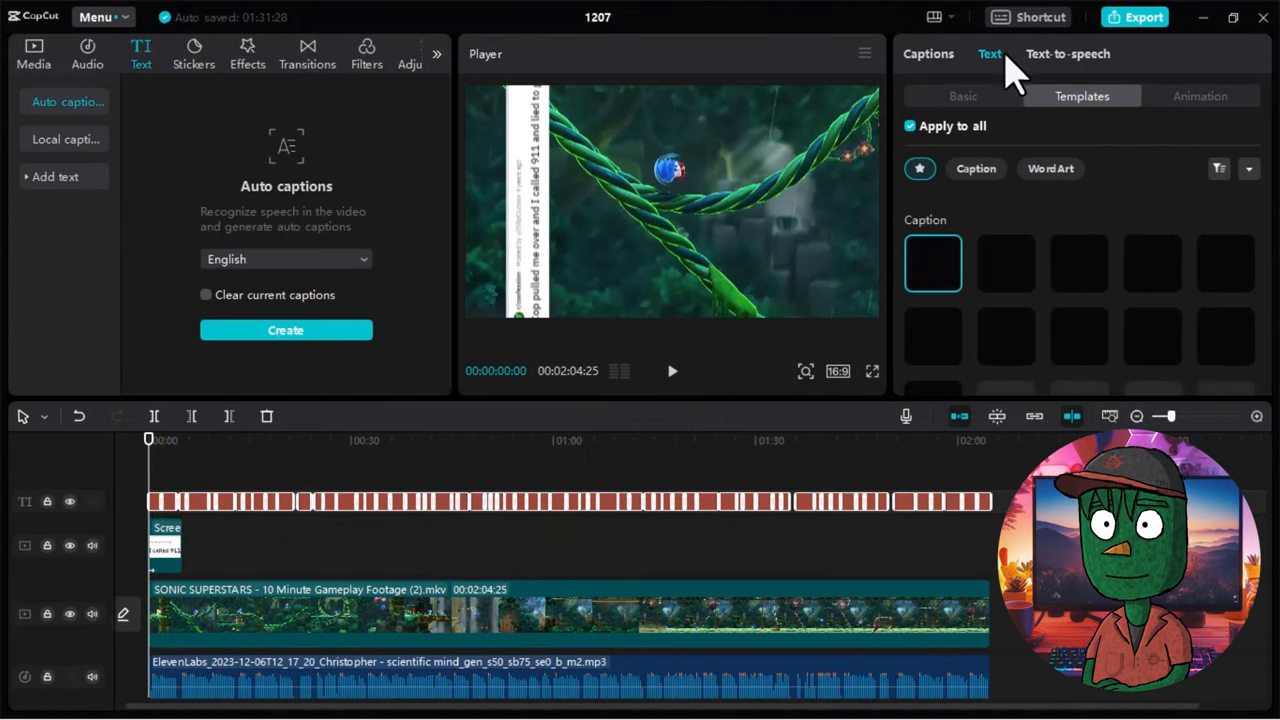
pyautogui.click(1192, 97)
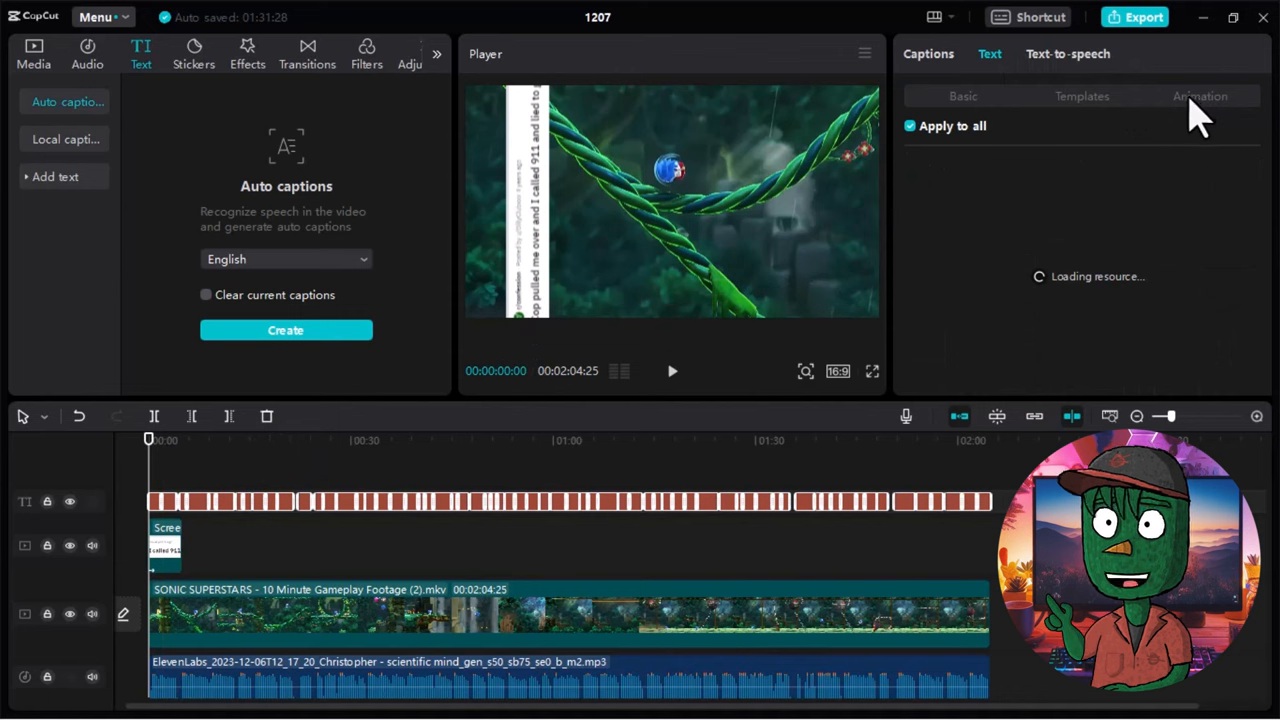
# - Give the captions the Pop-up animation and switch their font to KOMIKAX
pyautogui.click(1086, 171)
pyautogui.scroll(-1, 1130, 285)
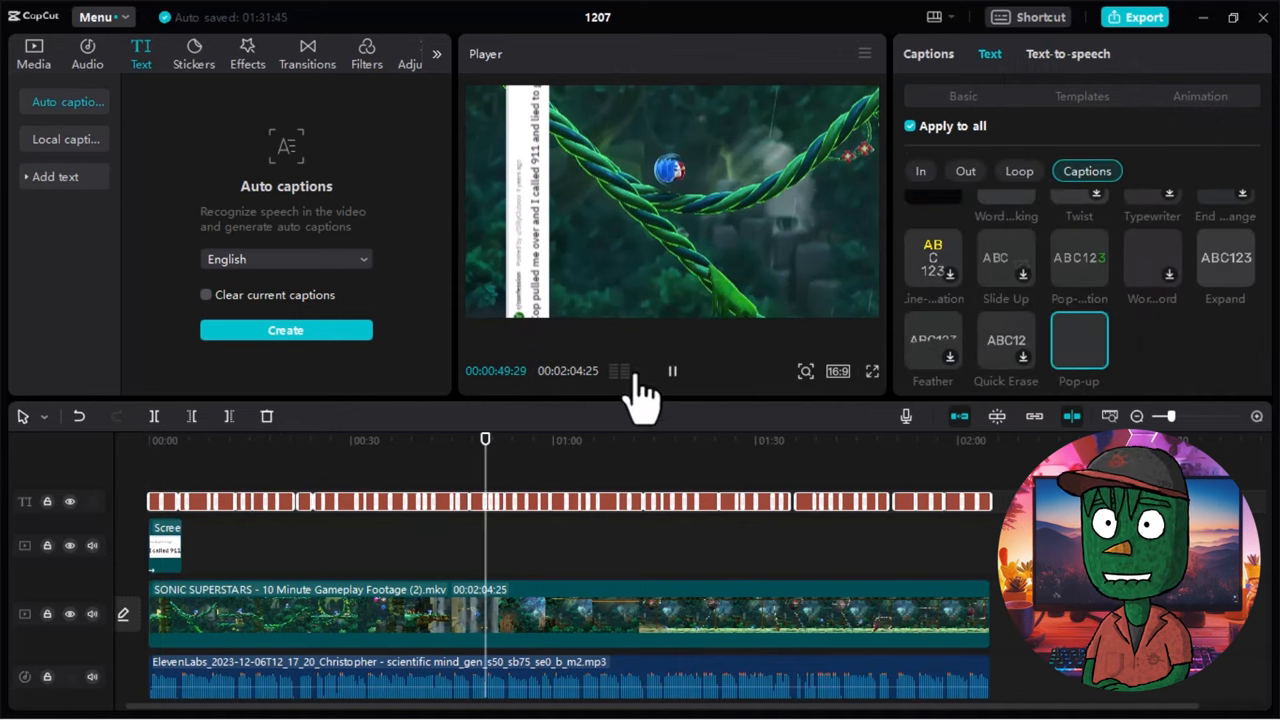
pyautogui.click(963, 96)
pyautogui.click(1085, 178)
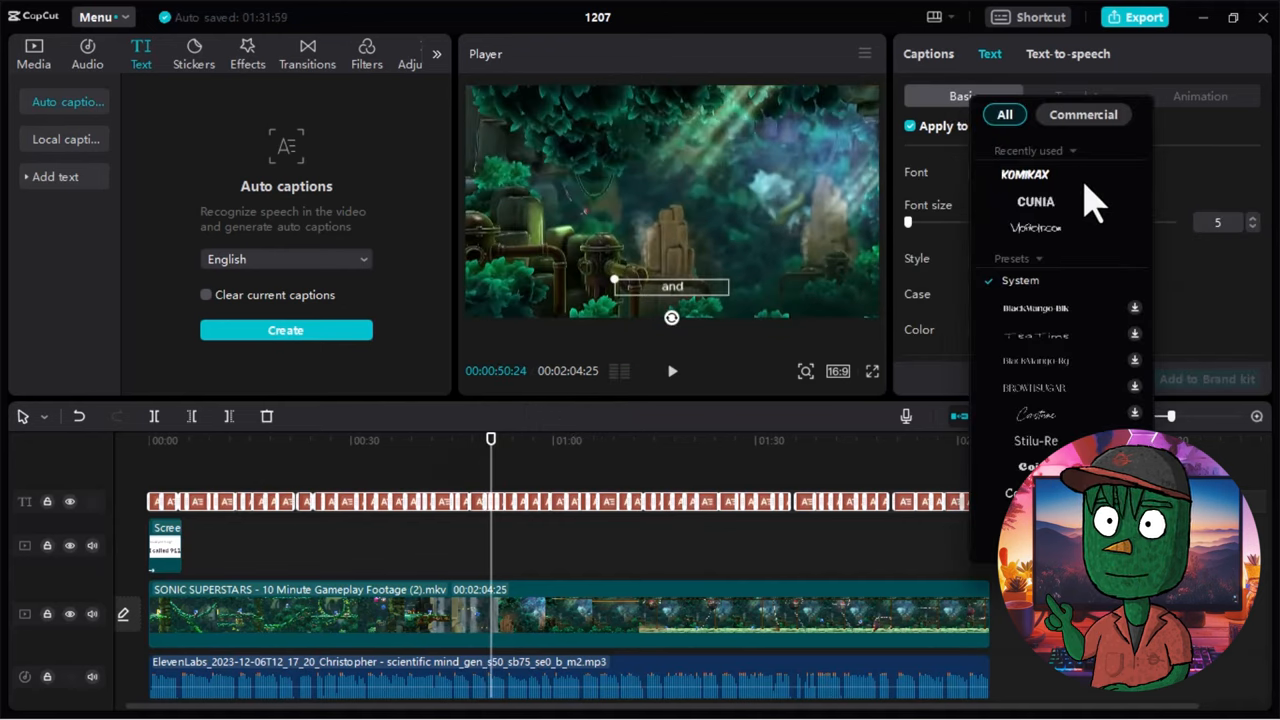
pyautogui.click(1026, 176)
pyautogui.scroll(-5, 1072, 290)
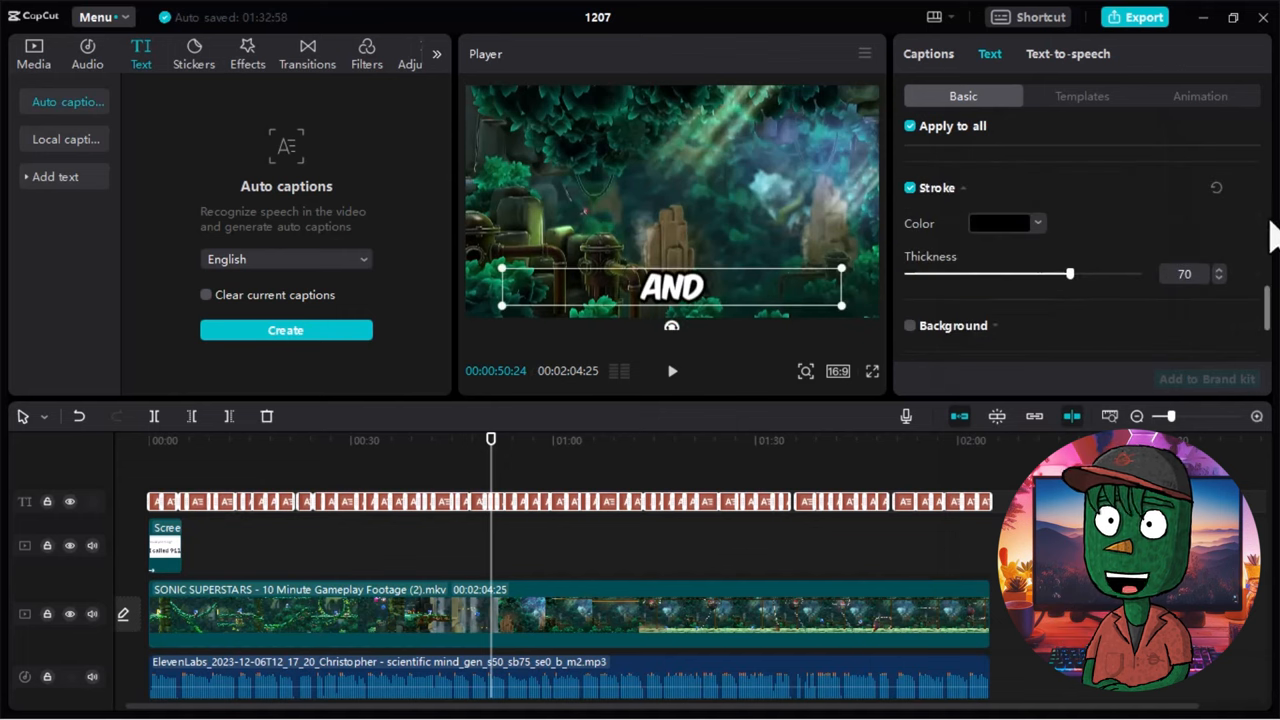
# - Drag the captions higher in the Player frame
pyautogui.click(672, 300)
pyautogui.moveTo(672, 300); pyautogui.dragTo(676, 208)
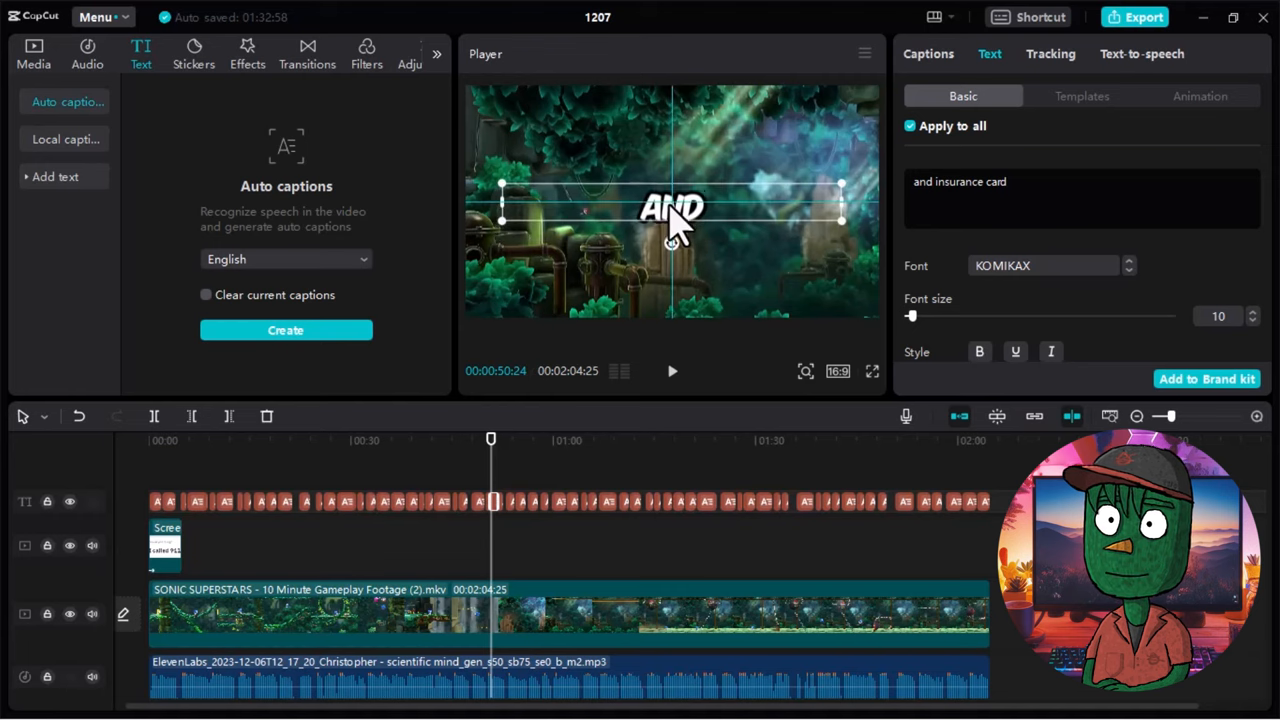